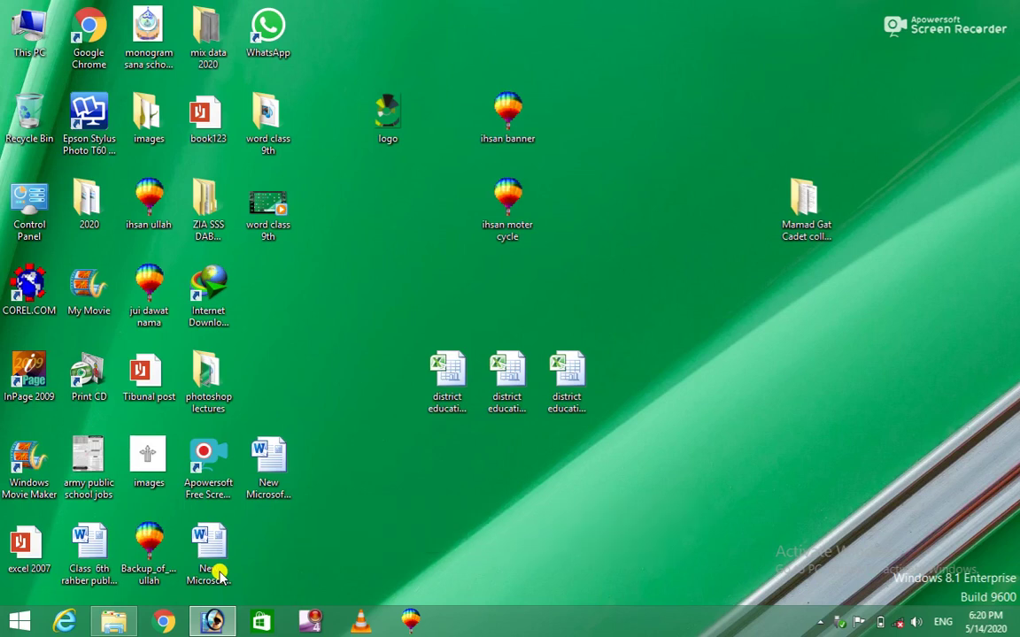
Bring the Photoshop window to the front from the taskbar
click(216, 623)
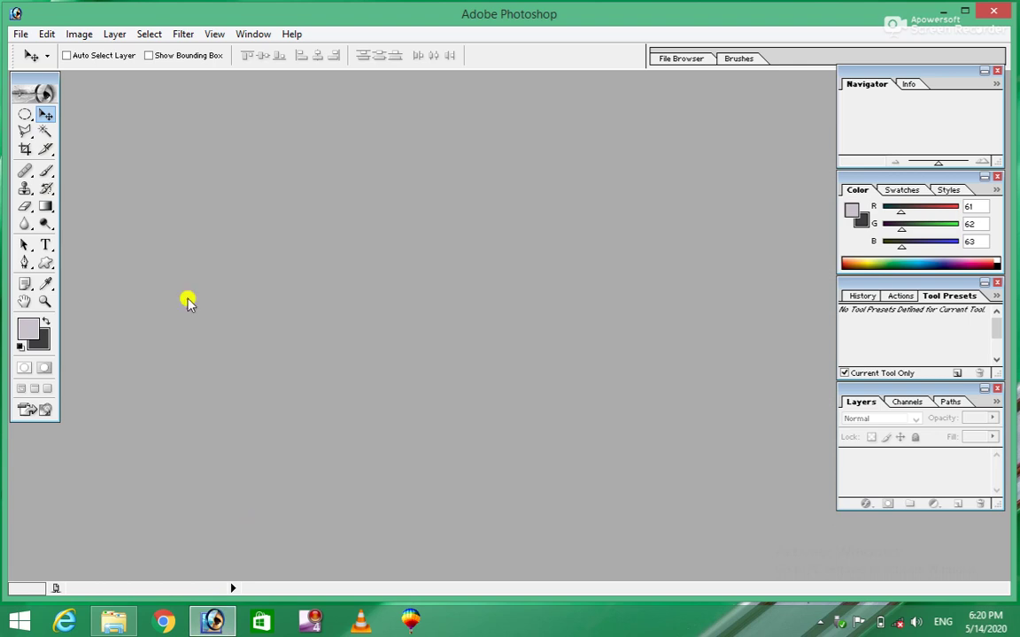
click(184, 37)
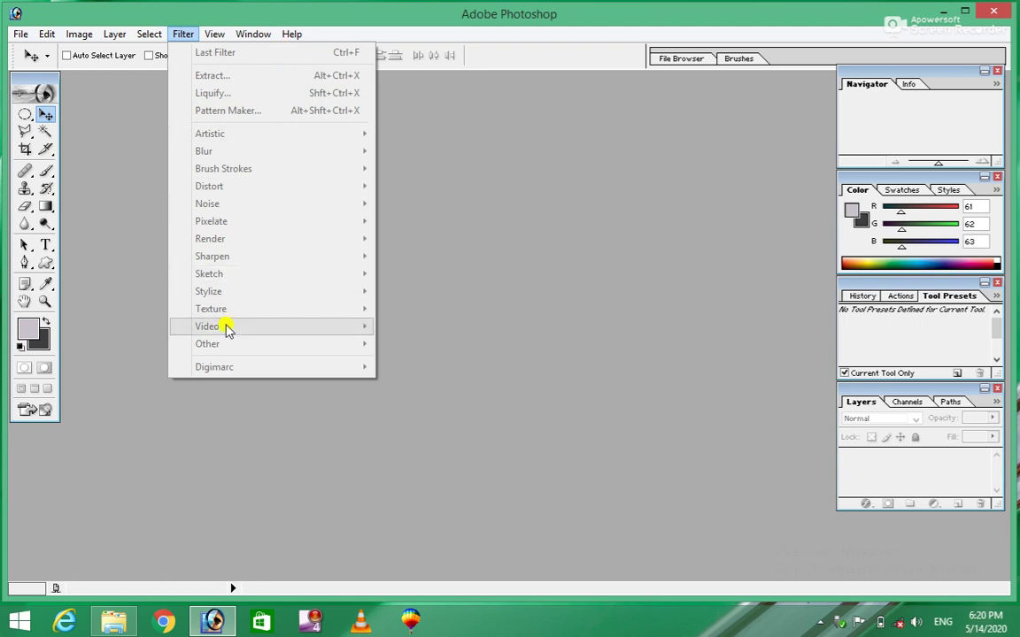
Open the dark-jacket portrait from the photos folder and shift its window right
click(546, 239)
double_click(406, 219)
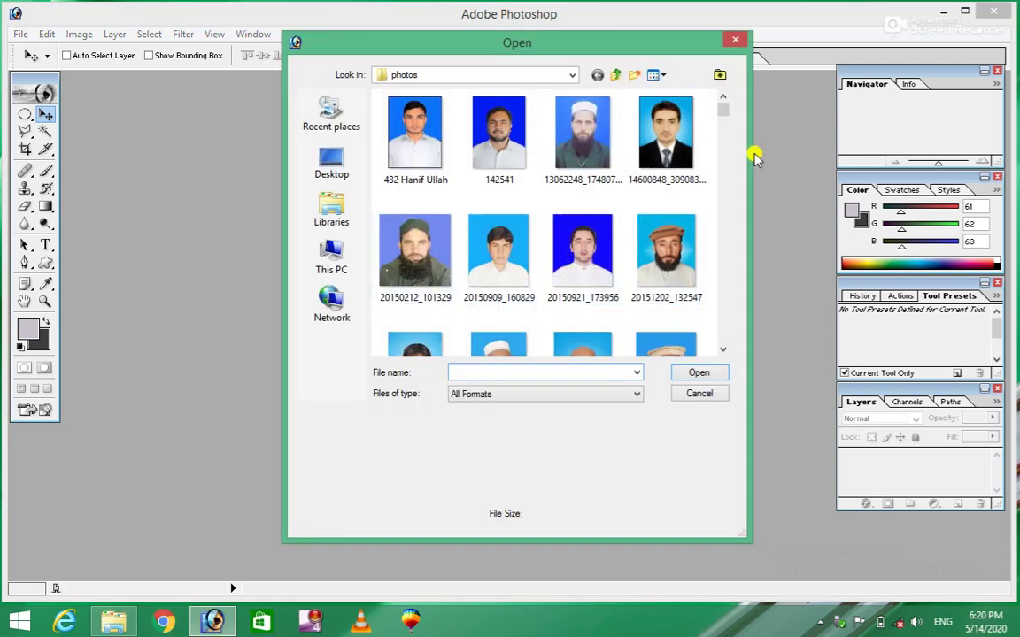
click(576, 254)
key(r)
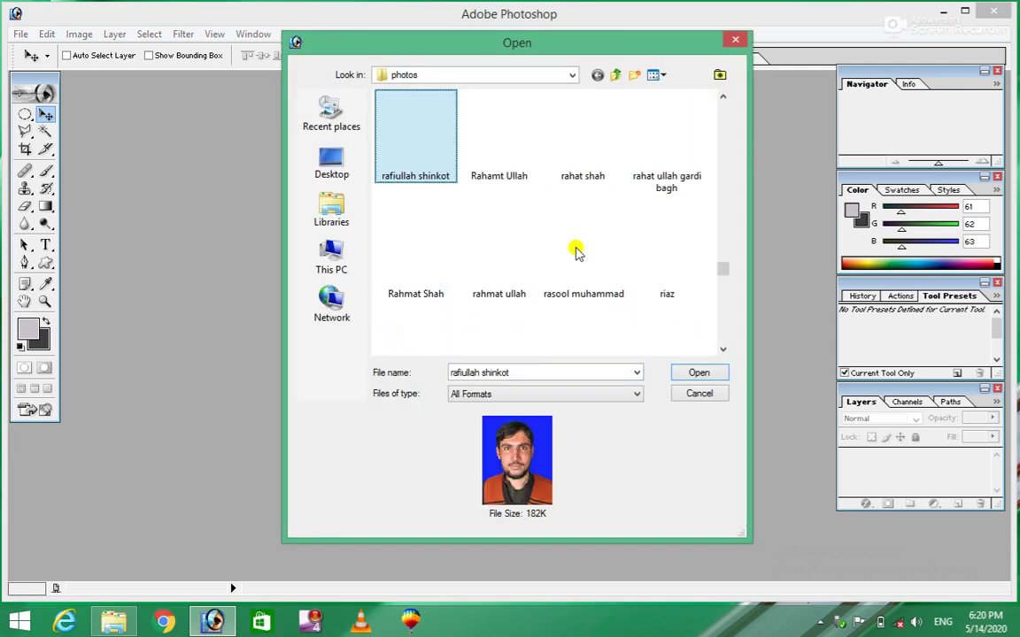
click(424, 272)
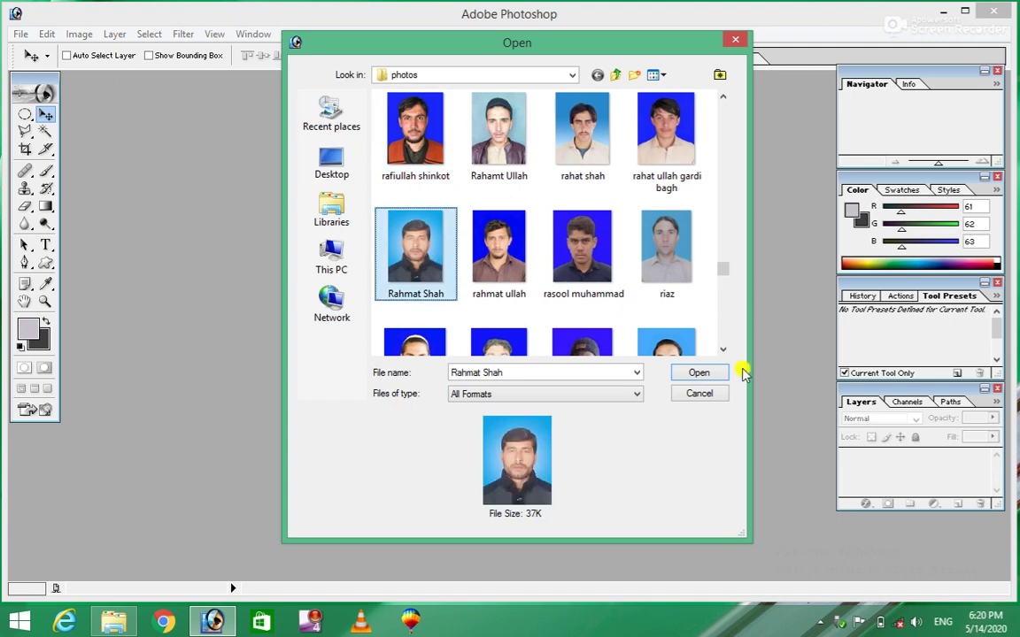
click(709, 372)
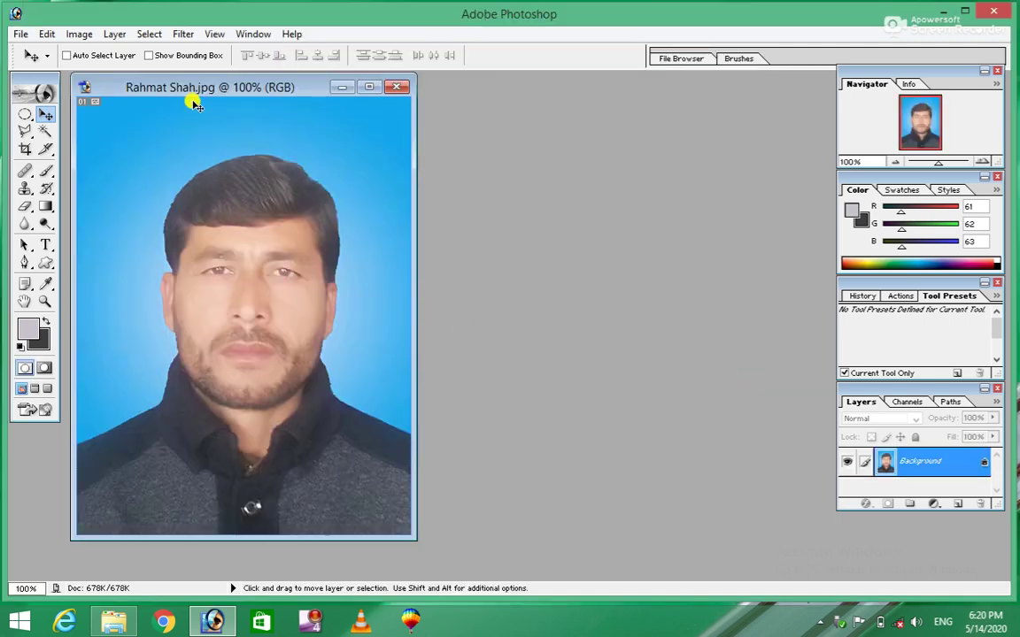
drag(204, 89, 366, 95)
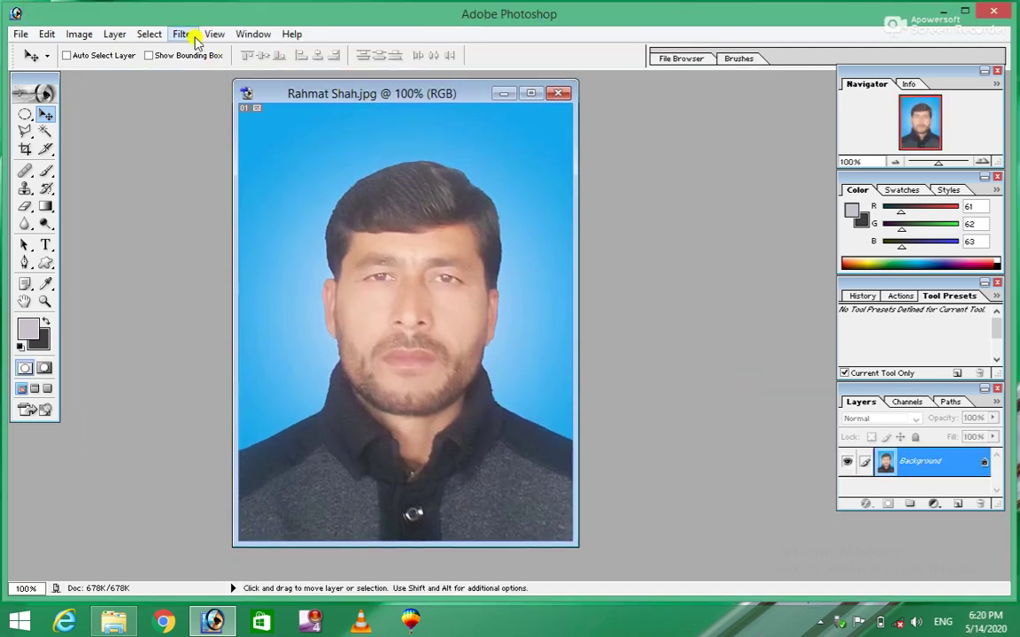
Apply the Artistic Neon Glow filter to the whole portrait
click(183, 35)
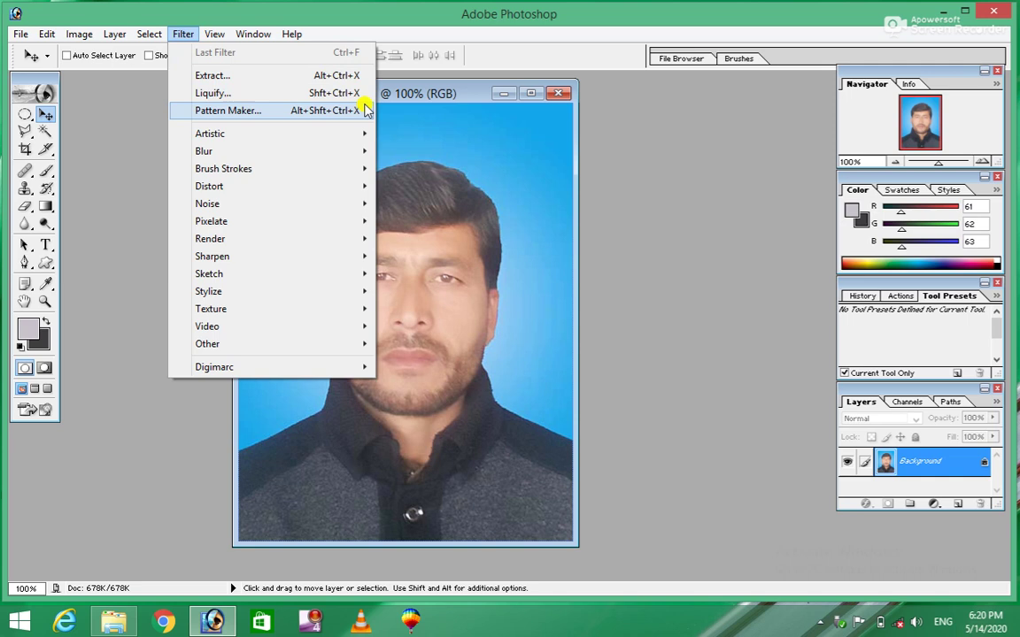
mouse_move(257, 134)
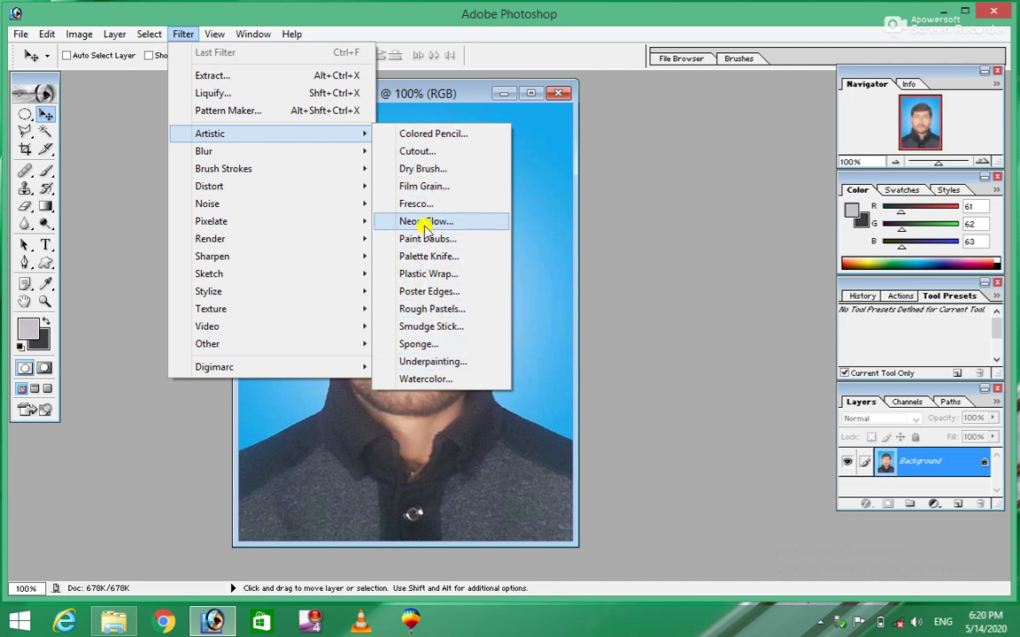
click(426, 225)
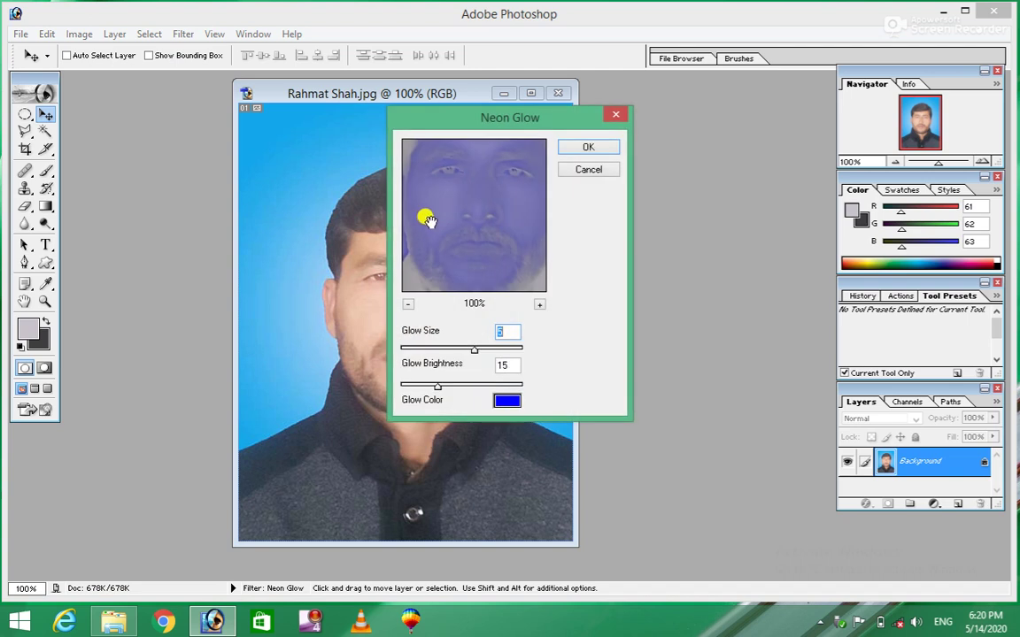
click(586, 152)
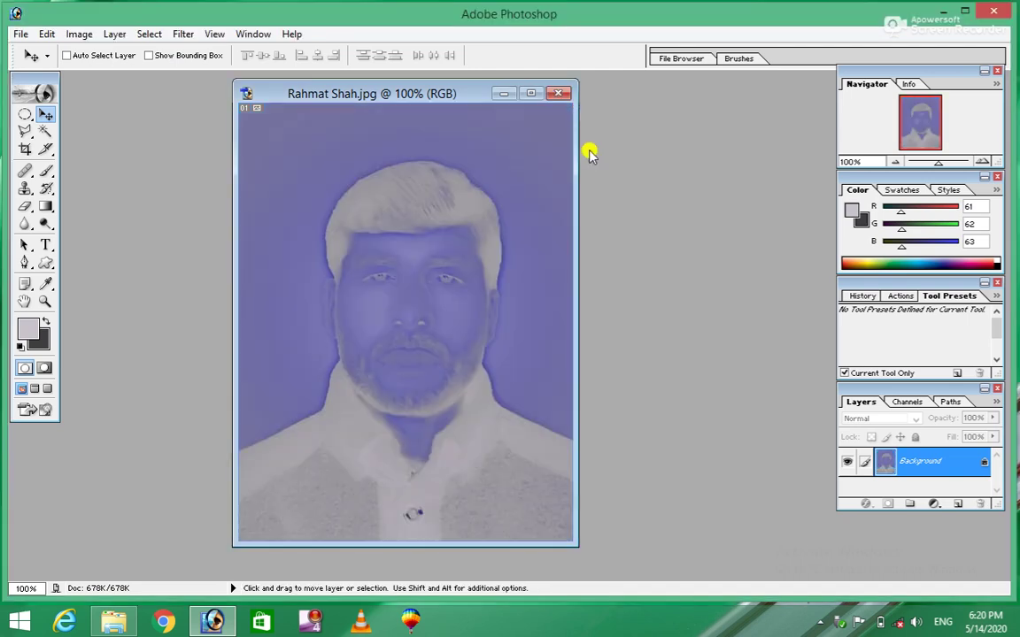
Close the glowing portrait without saving and reopen the dark-jacket portrait
click(558, 93)
click(503, 244)
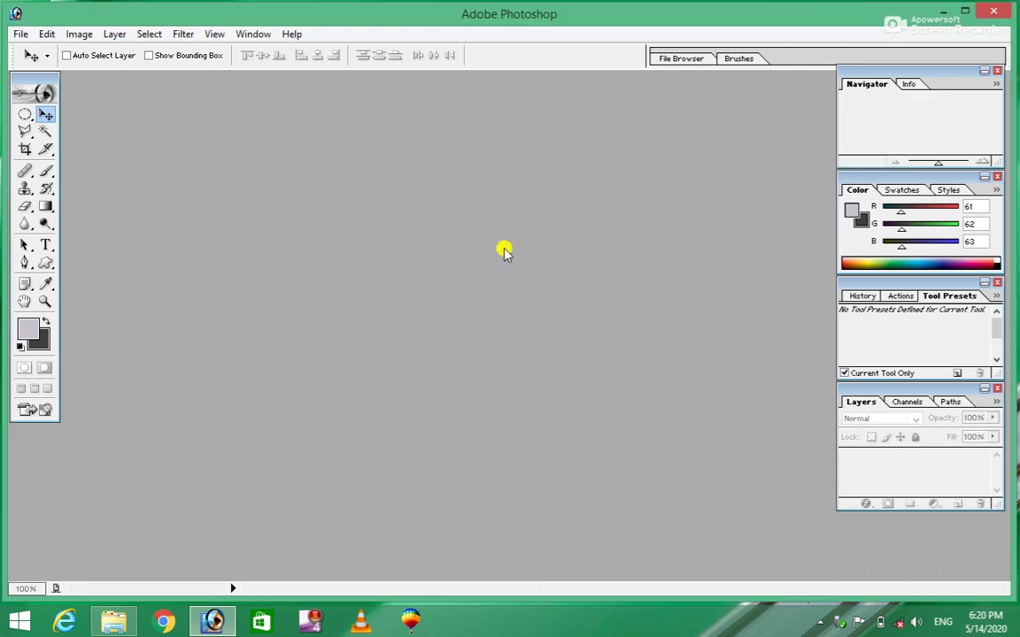
click(182, 34)
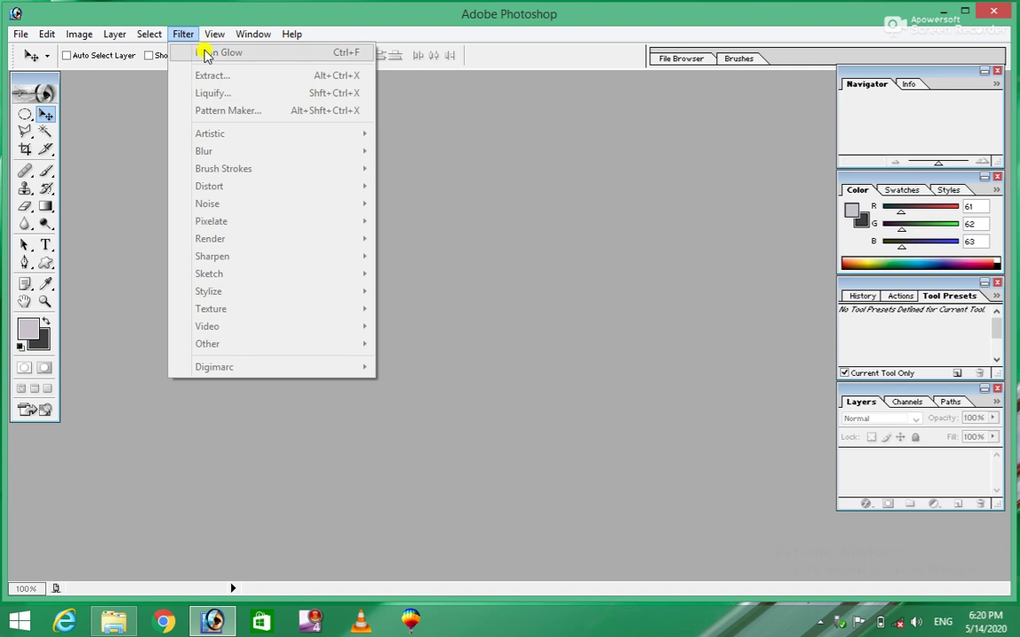
click(555, 219)
double_click(555, 219)
click(437, 277)
key(r)
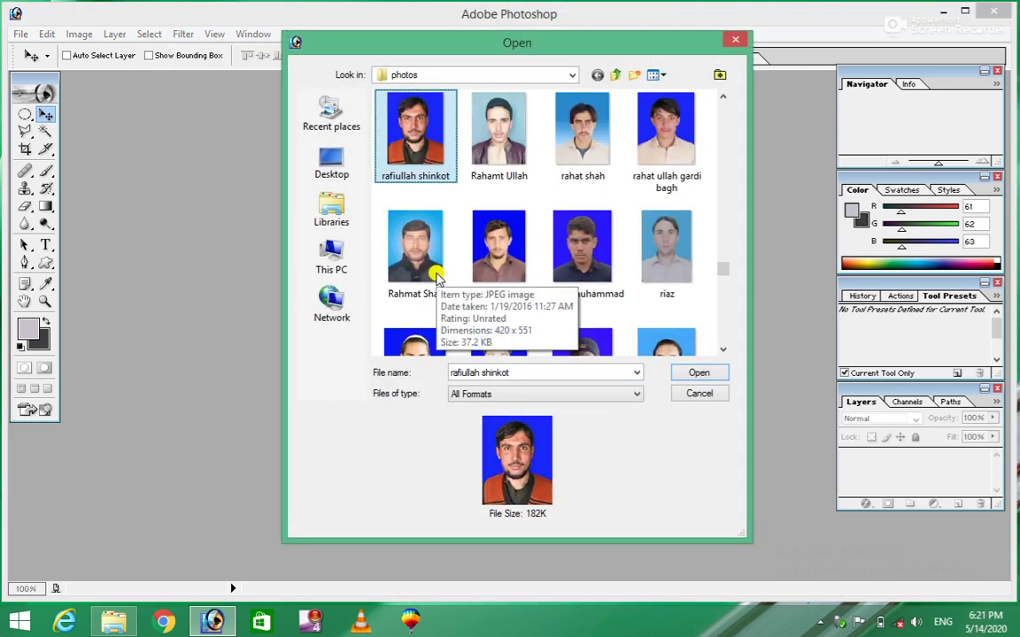
click(436, 278)
click(704, 373)
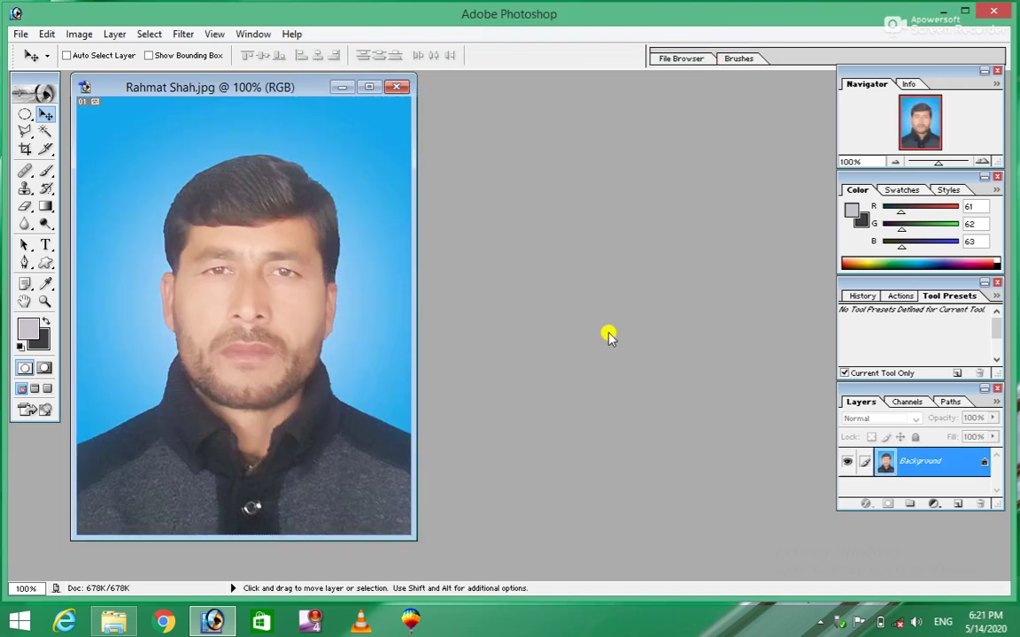
Reapply Neon Glow as the last filter, then undo it with Ctrl+Z
click(183, 34)
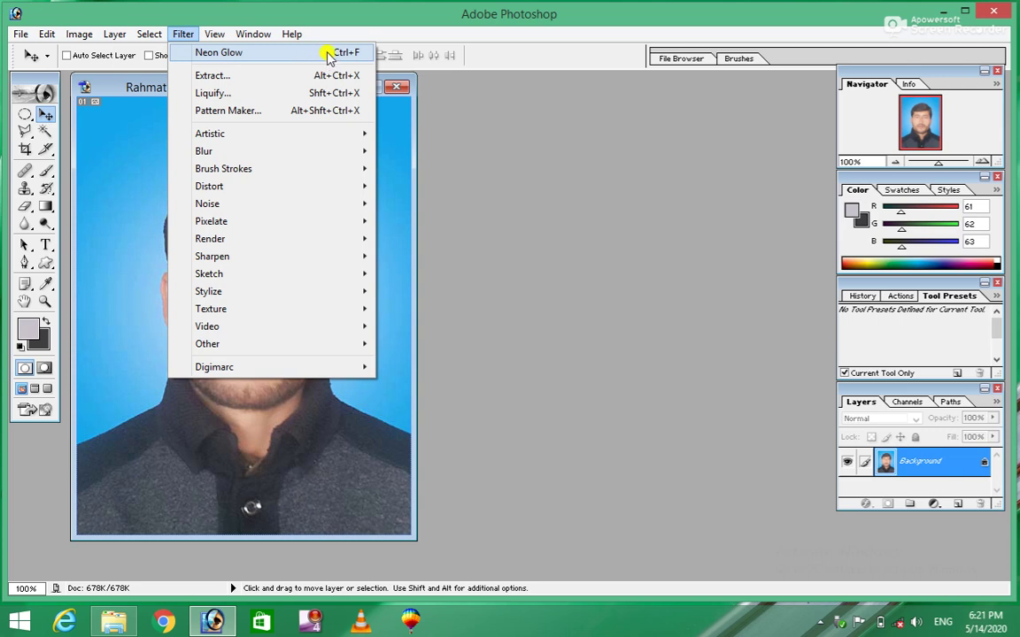
click(298, 55)
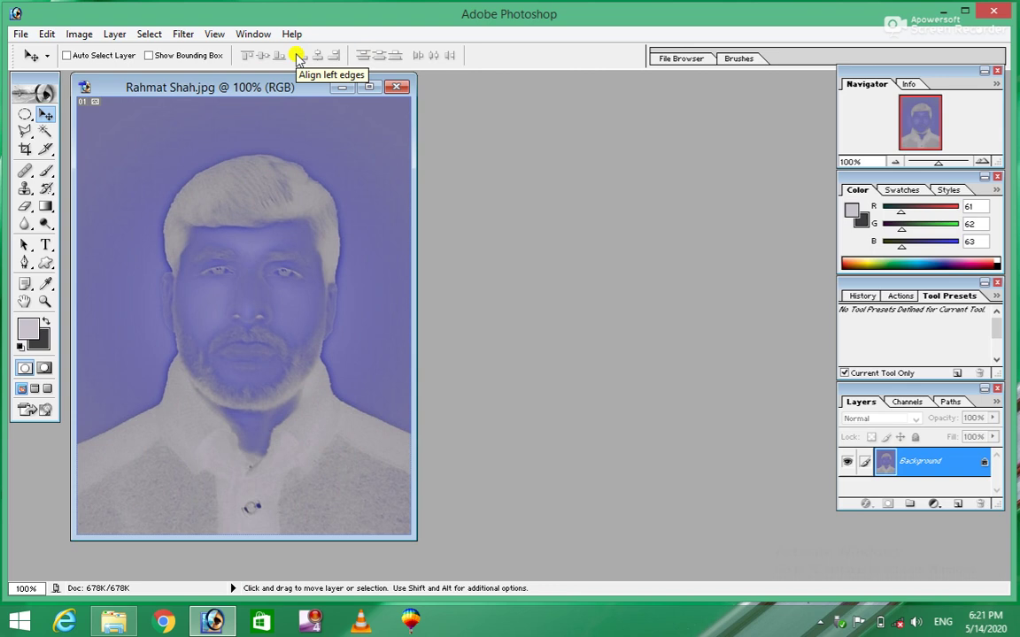
key(ctrl+z)
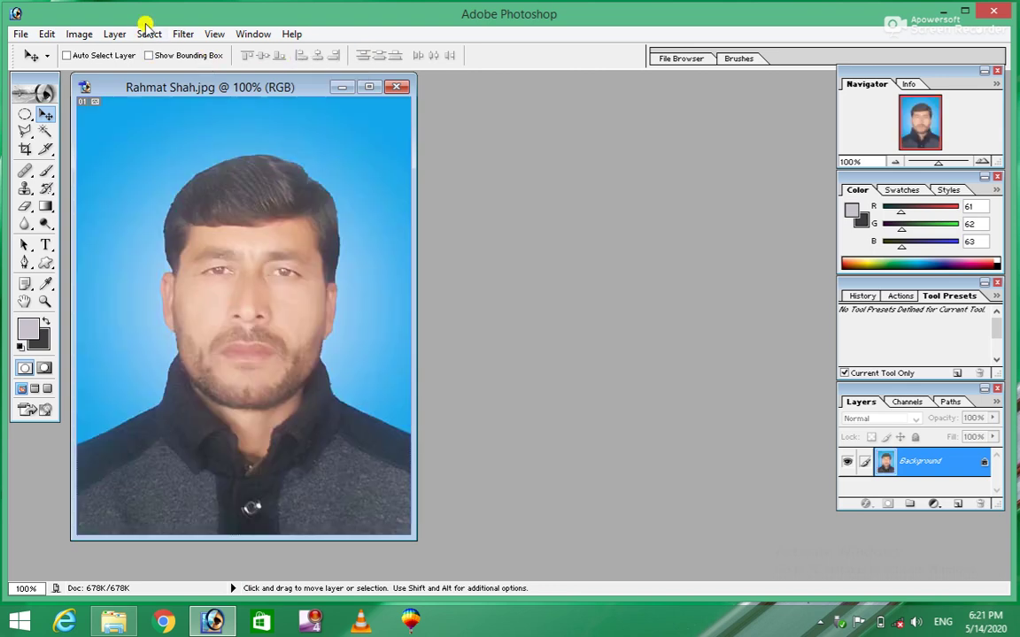
click(182, 33)
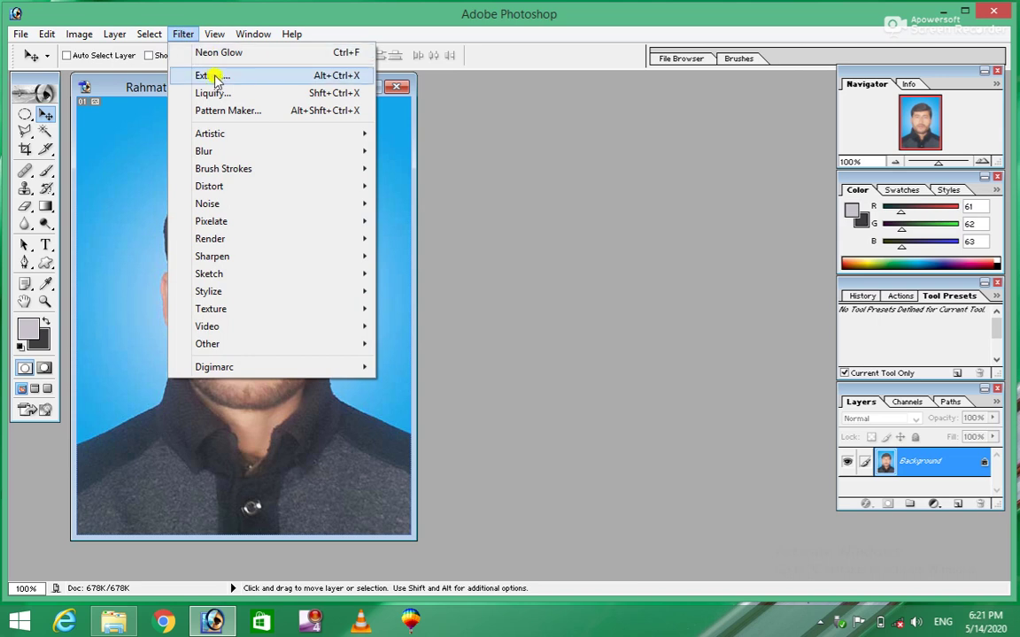
Start Extract on the portrait with brush size 31, Red highlight and Blue fill
click(265, 79)
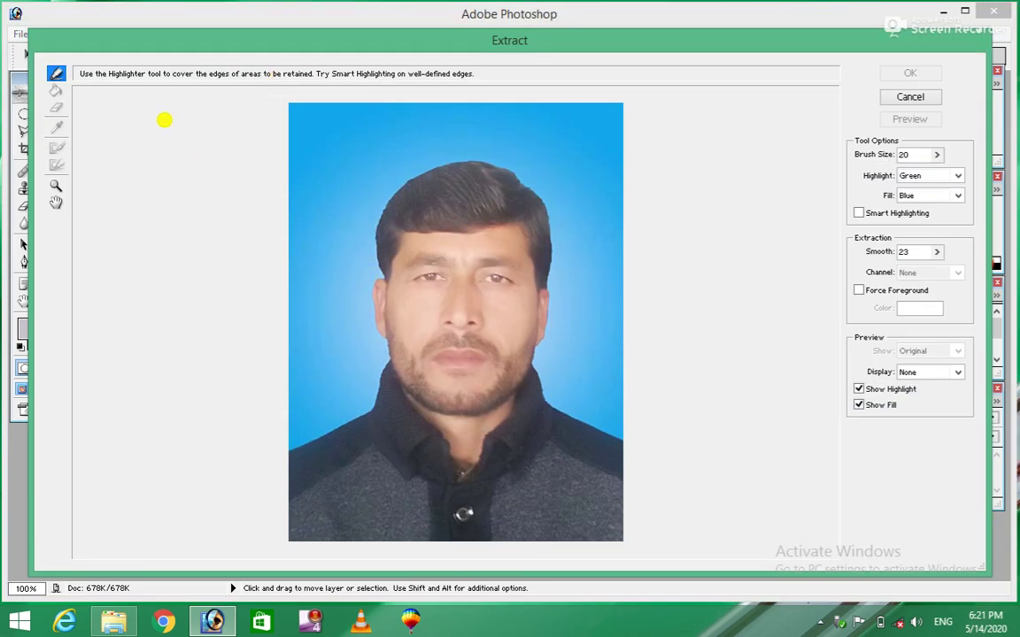
click(936, 155)
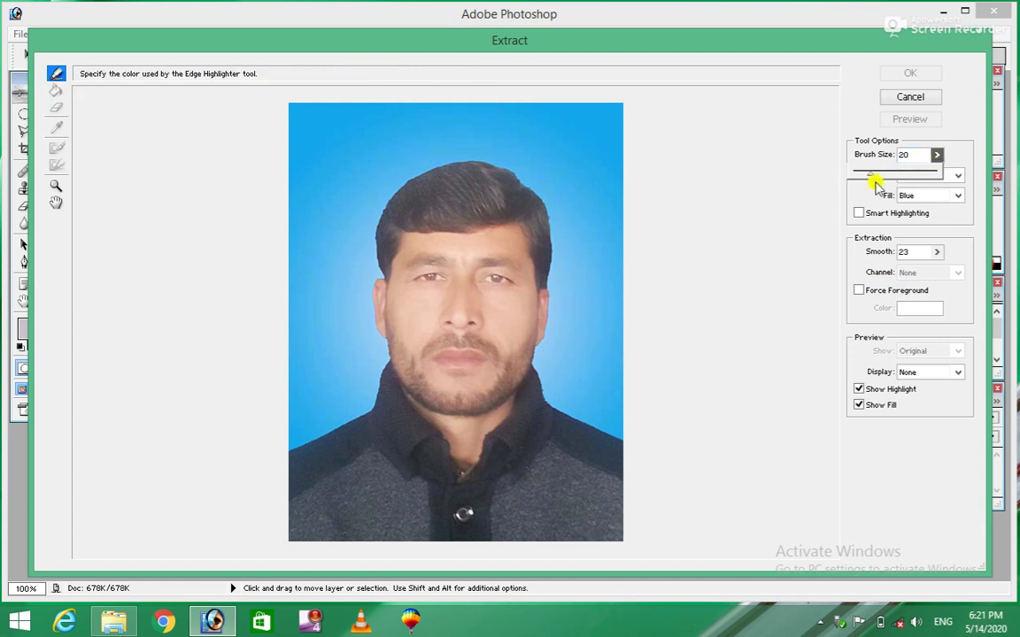
drag(873, 174, 880, 178)
click(871, 195)
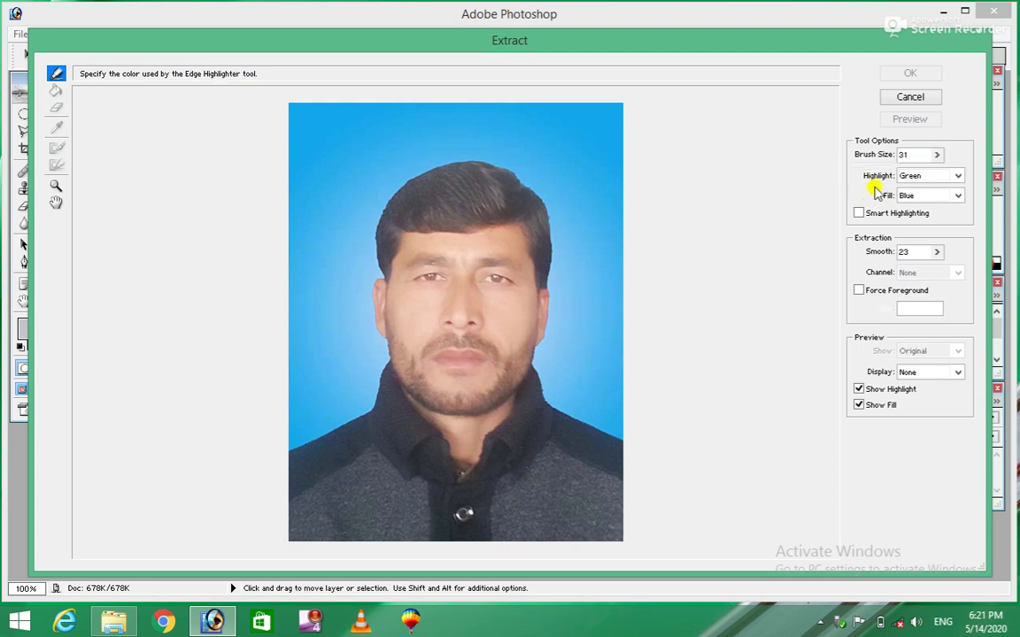
click(958, 177)
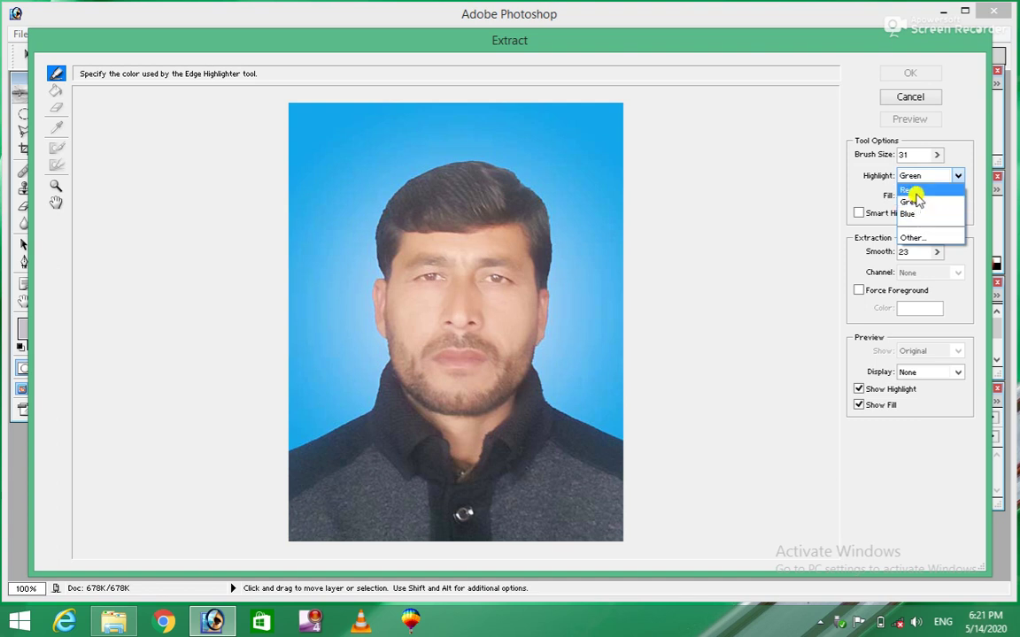
click(915, 191)
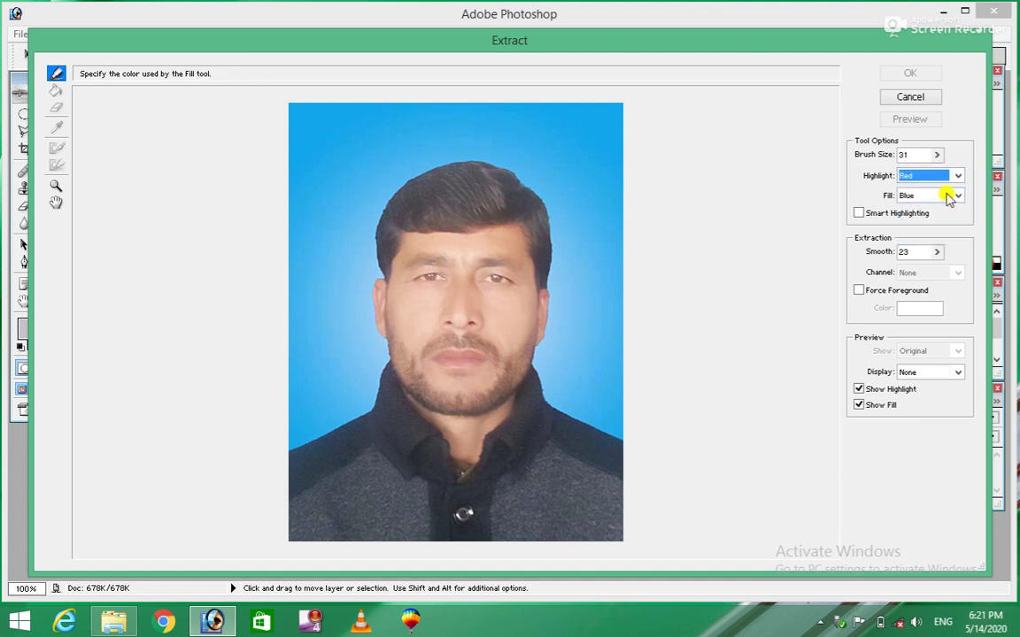
click(956, 195)
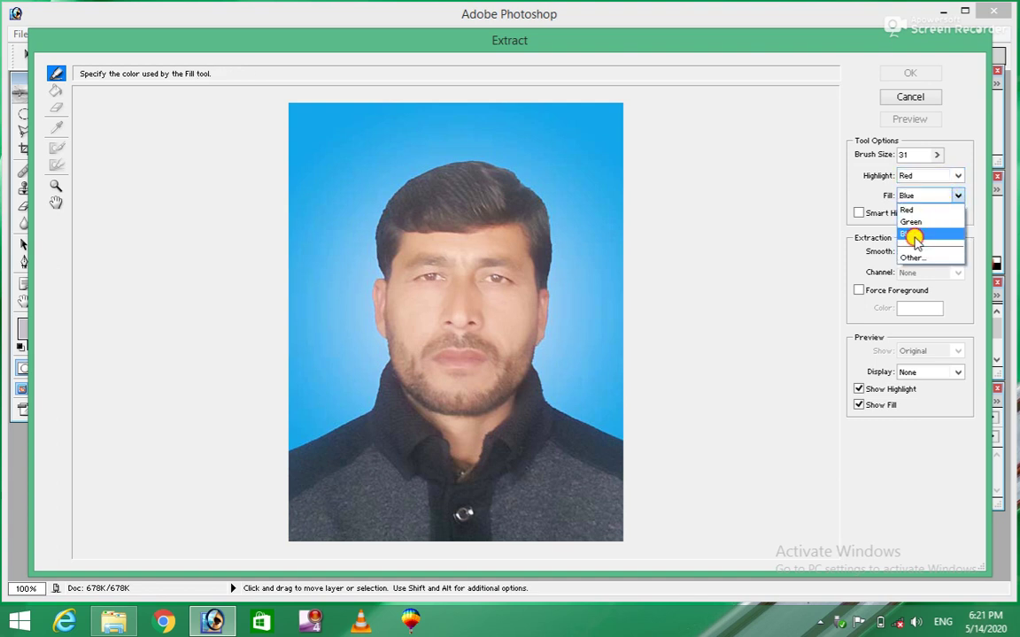
click(916, 236)
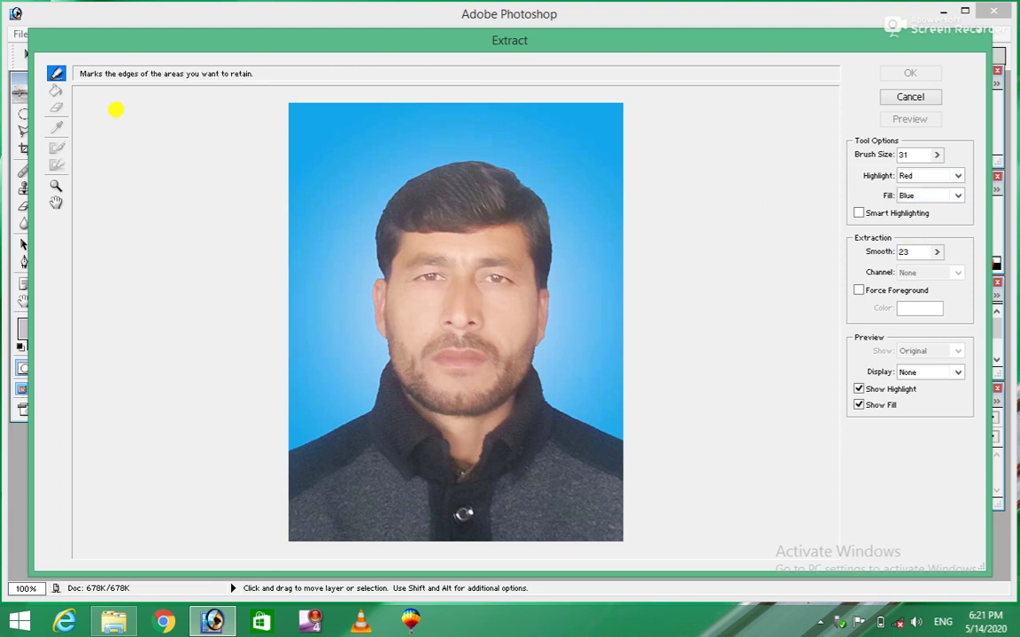
click(56, 76)
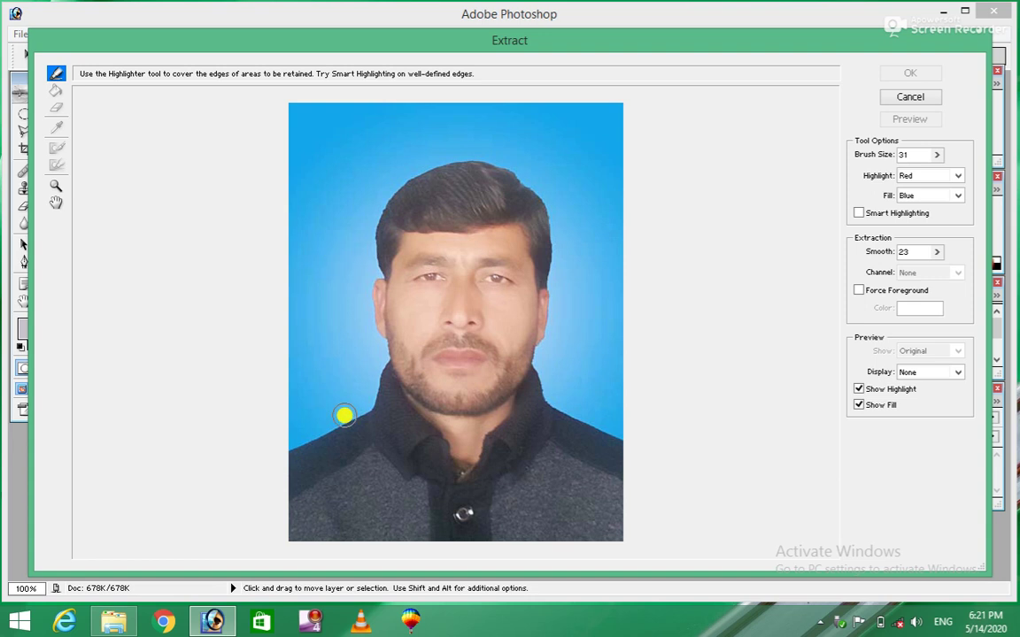
Paint a red edge highlight around the man's head and shoulders with the Edge Highlighter
click(278, 447)
mouse_move(279, 447)
mouse_down()
mouse_move(358, 406)
mouse_move(377, 360)
mouse_move(367, 284)
mouse_move(380, 212)
mouse_move(401, 183)
mouse_move(465, 157)
mouse_move(509, 166)
mouse_move(546, 210)
mouse_move(557, 289)
mouse_move(539, 376)
mouse_move(569, 405)
mouse_move(636, 438)
mouse_up()
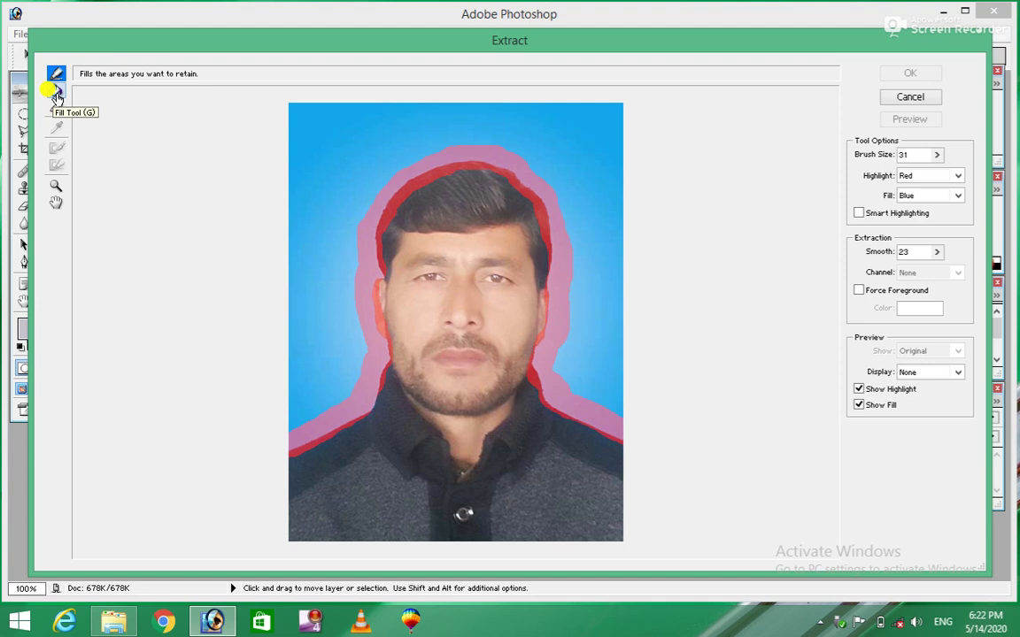
Fill the background outside the outline and preview the extraction, undoing back each time
click(56, 92)
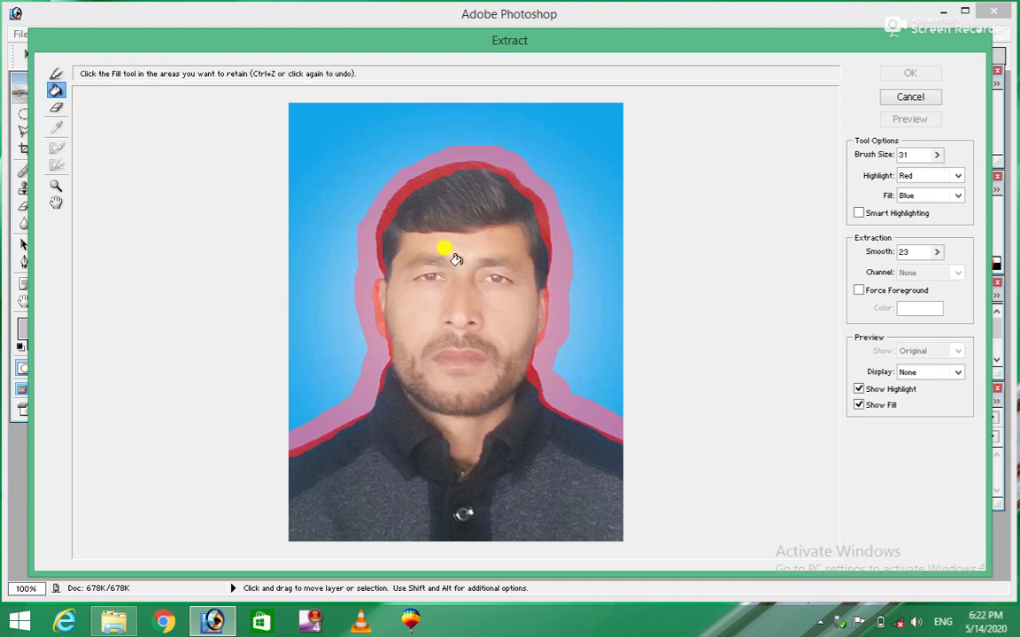
click(354, 134)
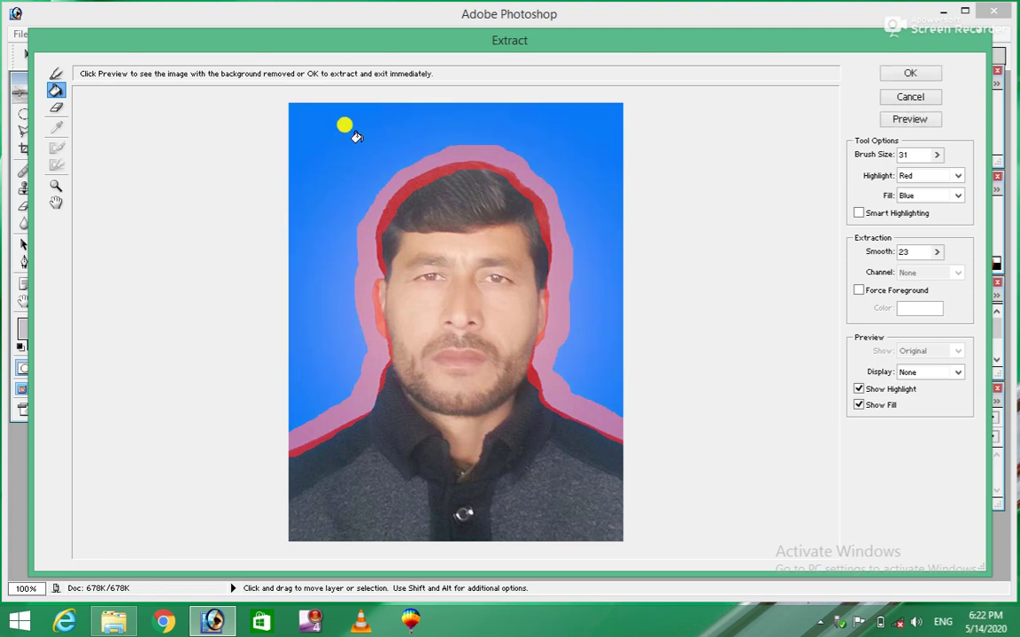
click(917, 122)
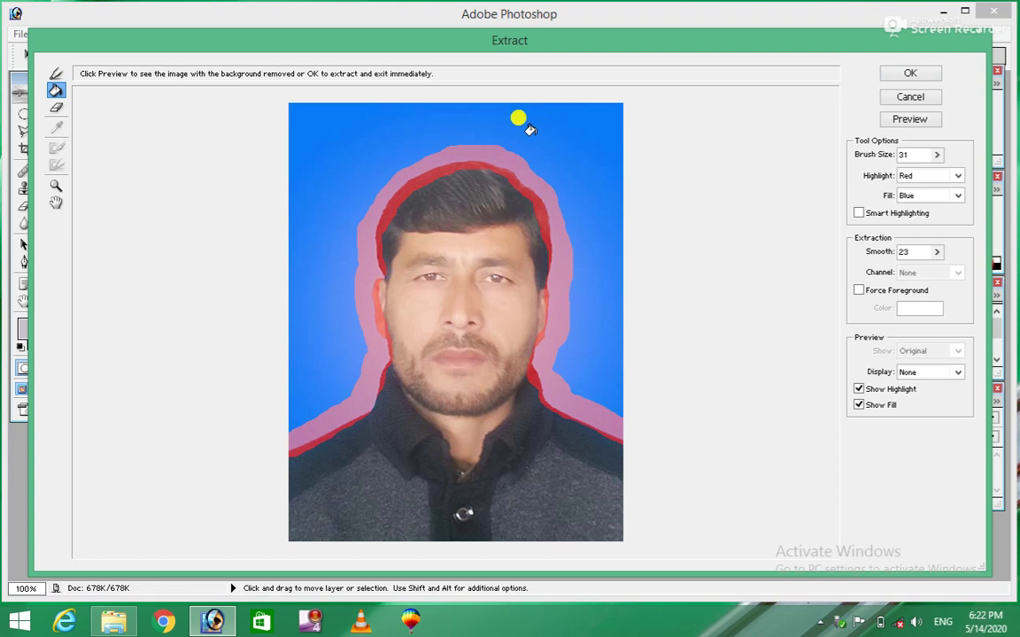
click(903, 124)
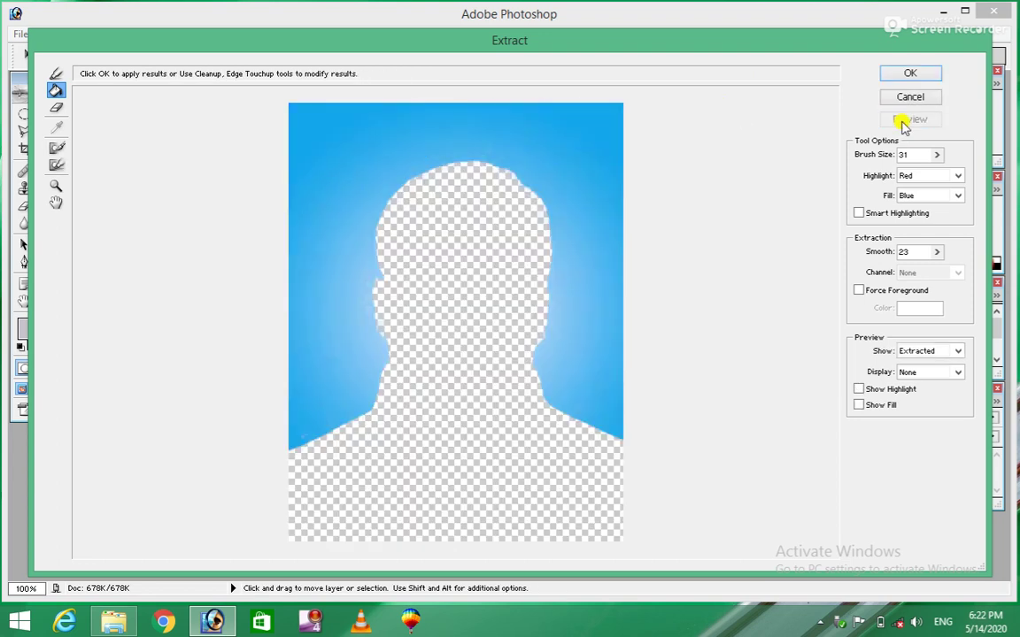
key(ctrl+z)
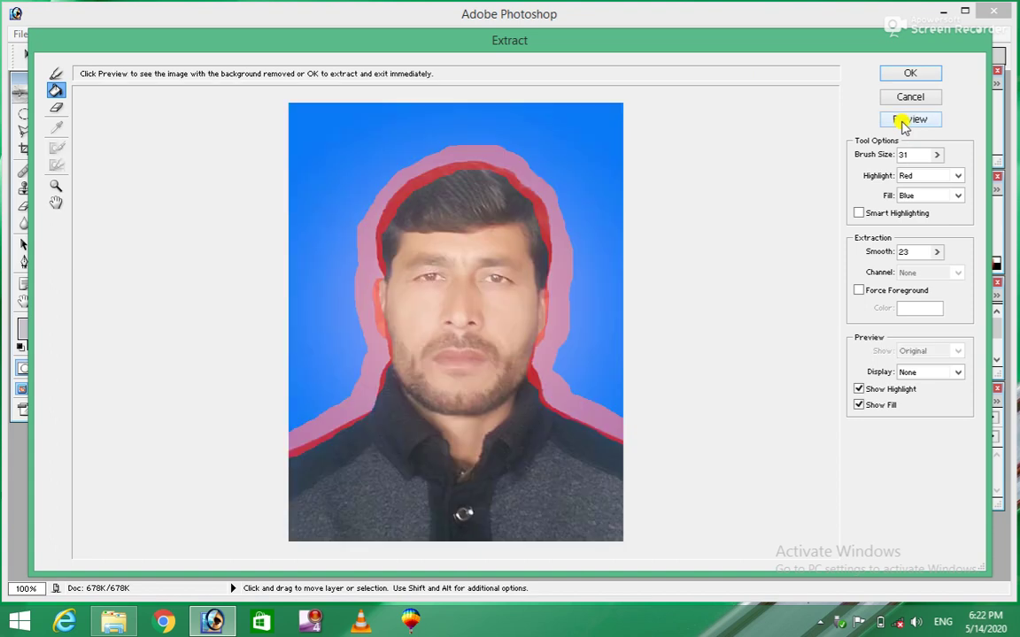
click(903, 125)
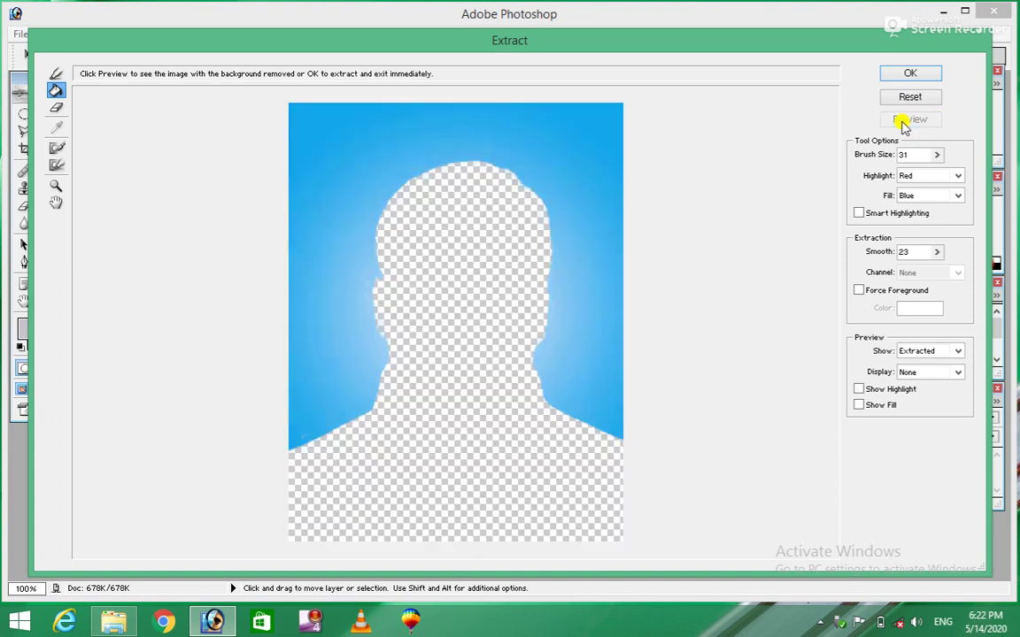
key(ctrl+z)
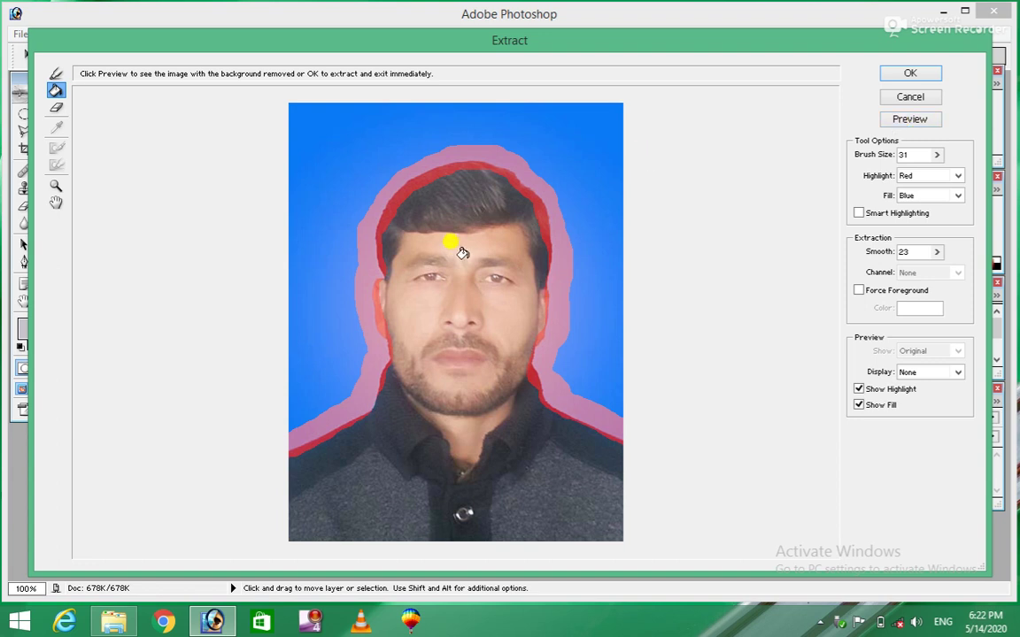
Fill the man inside the outline and compare his transparent cut-out with the original
click(461, 253)
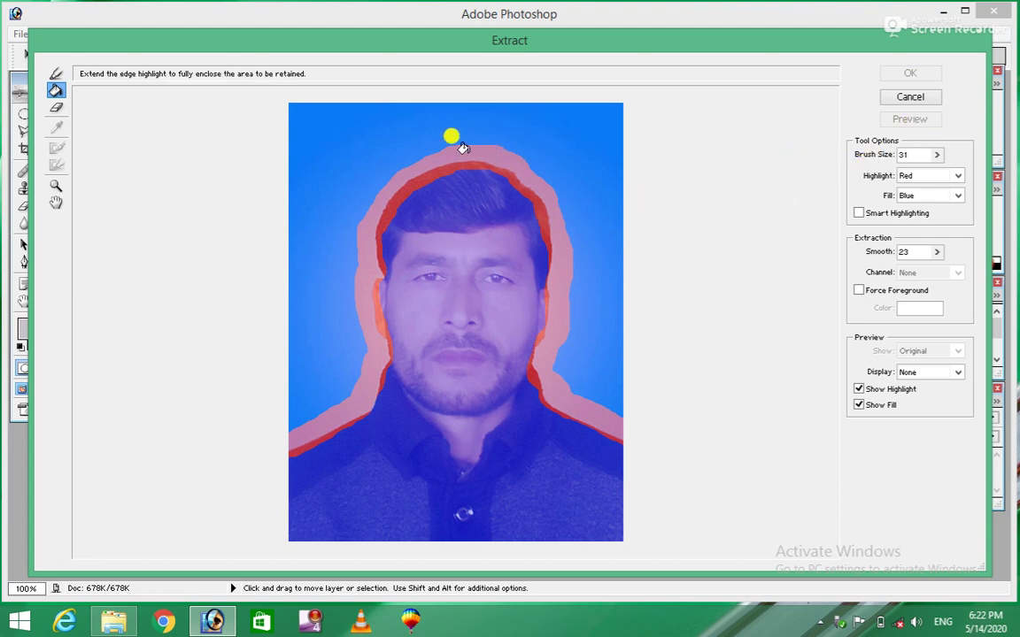
click(392, 136)
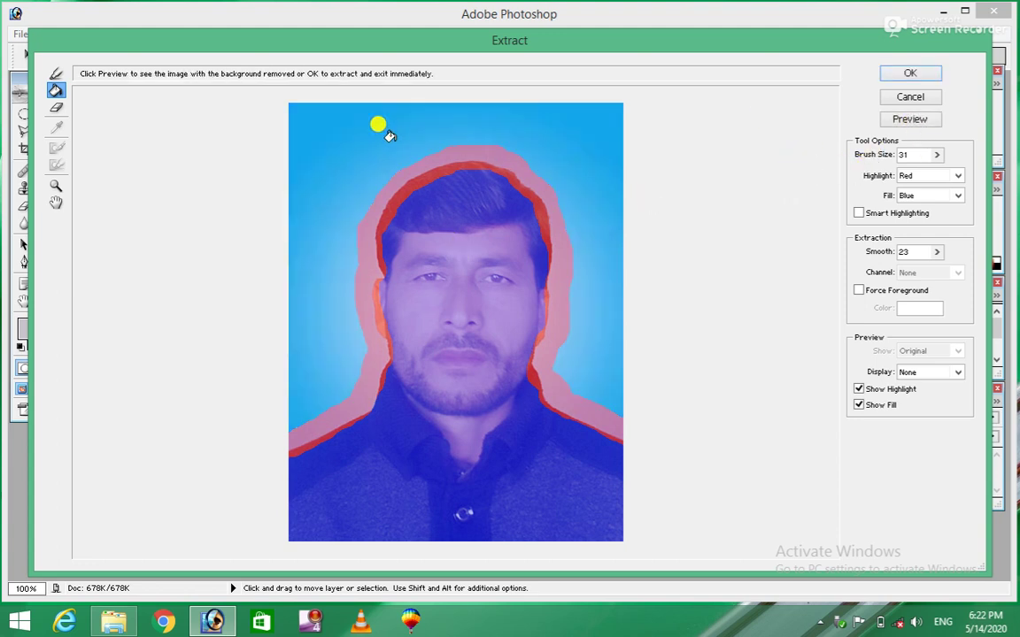
click(916, 122)
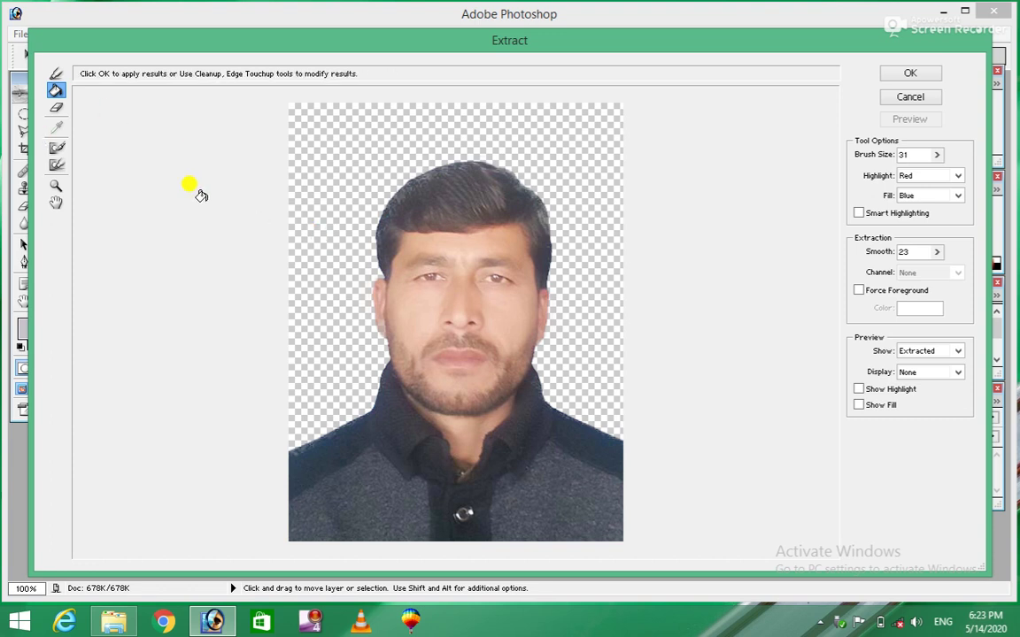
click(351, 137)
key(ctrl+z)
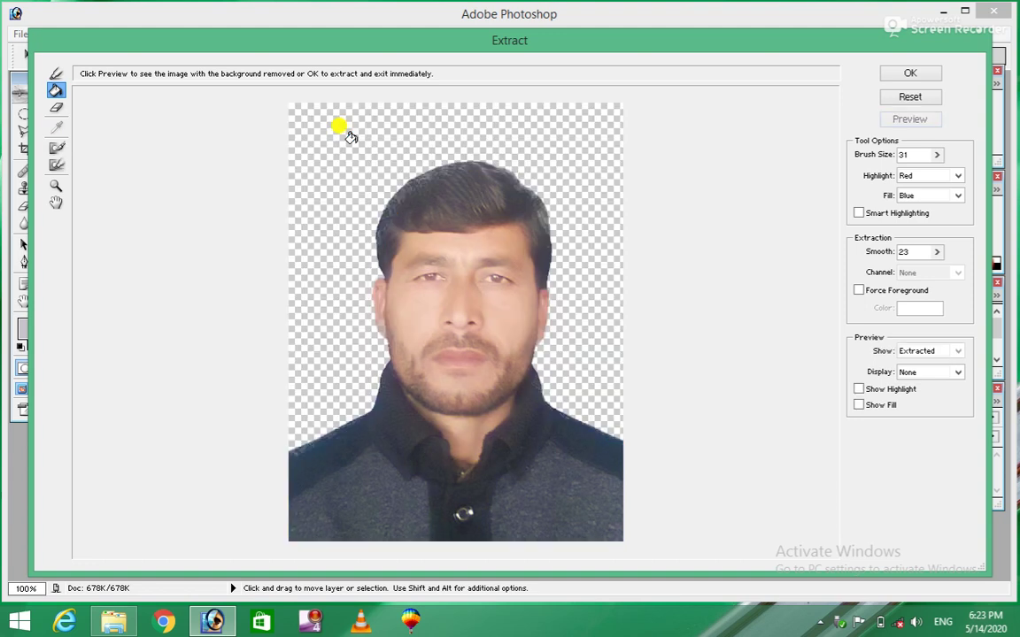
key(ctrl+z)
key(ctrl+z)
key(ctrl+z)
key(ctrl+z)
key(ctrl+z)
key(ctrl+z)
key(ctrl+z)
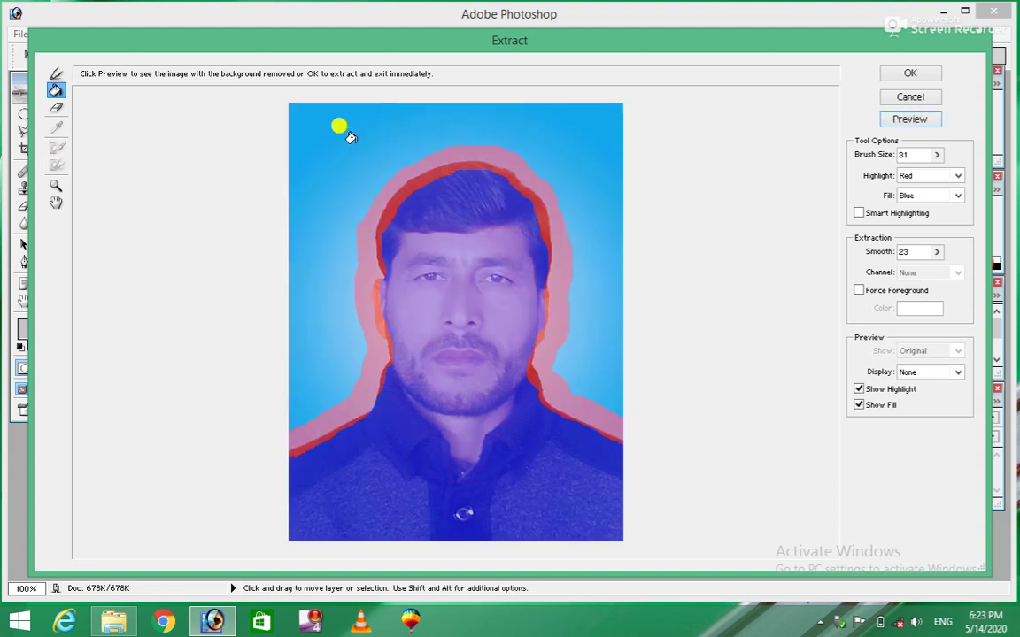
Clear the fill and test erasing the highlight over the head, then undo the erase
click(478, 246)
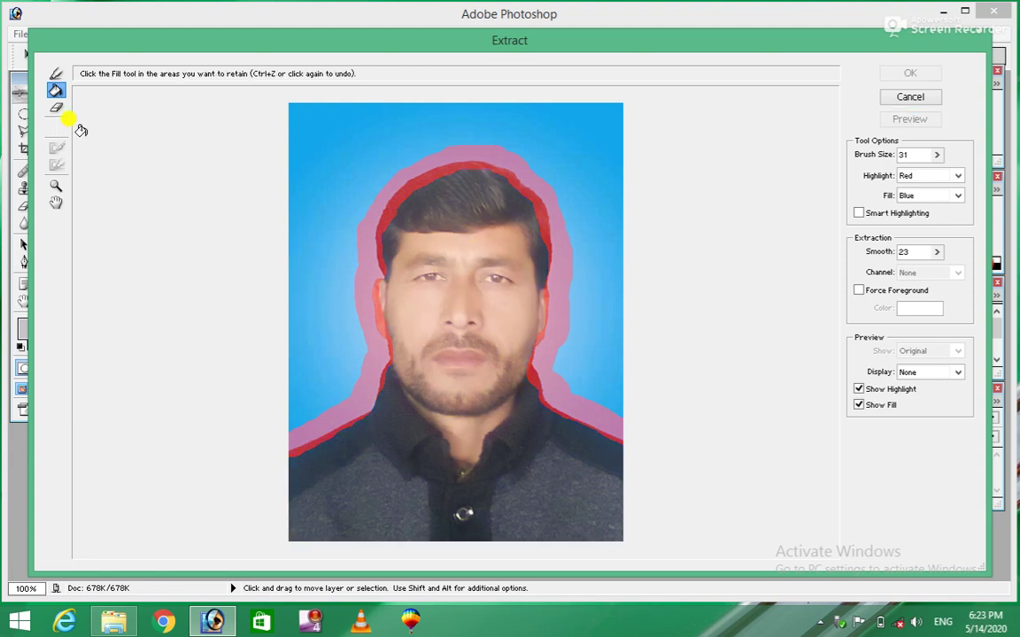
click(56, 108)
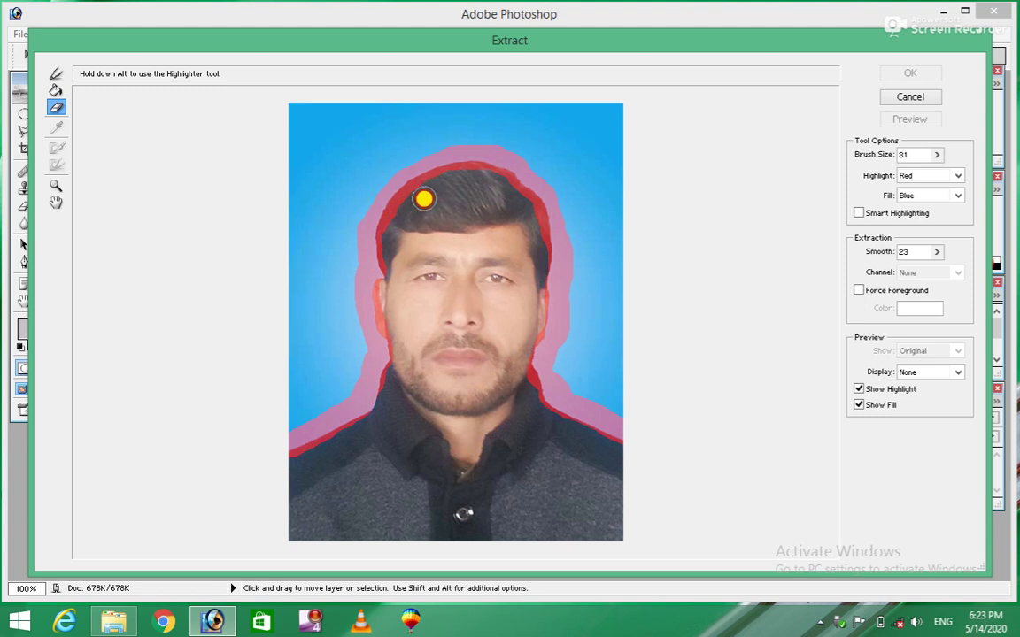
mouse_move(425, 161)
mouse_down()
mouse_move(505, 125)
mouse_move(574, 248)
mouse_up()
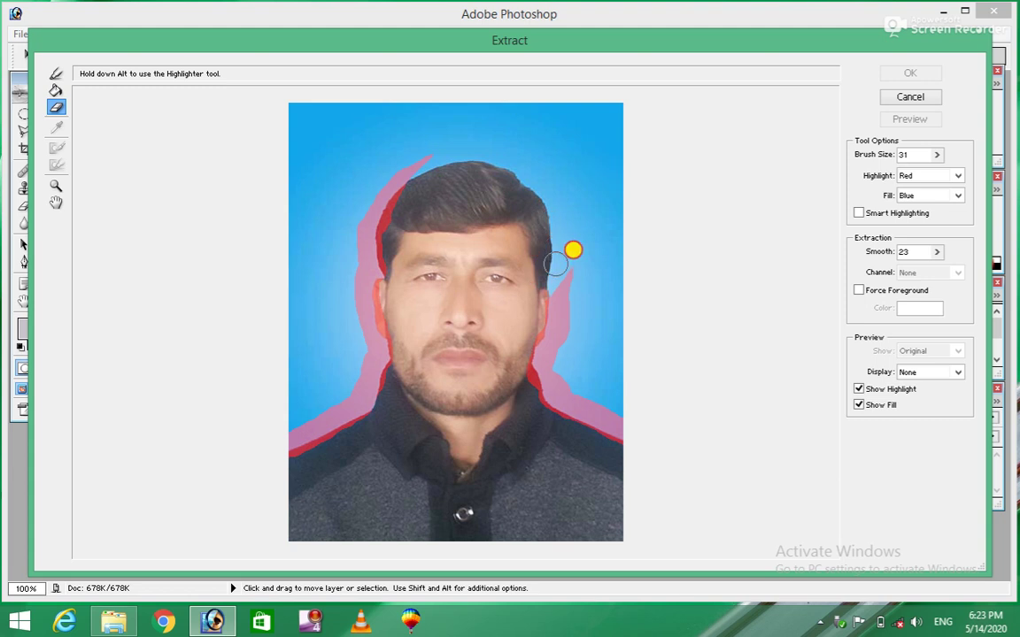
key(ctrl+z)
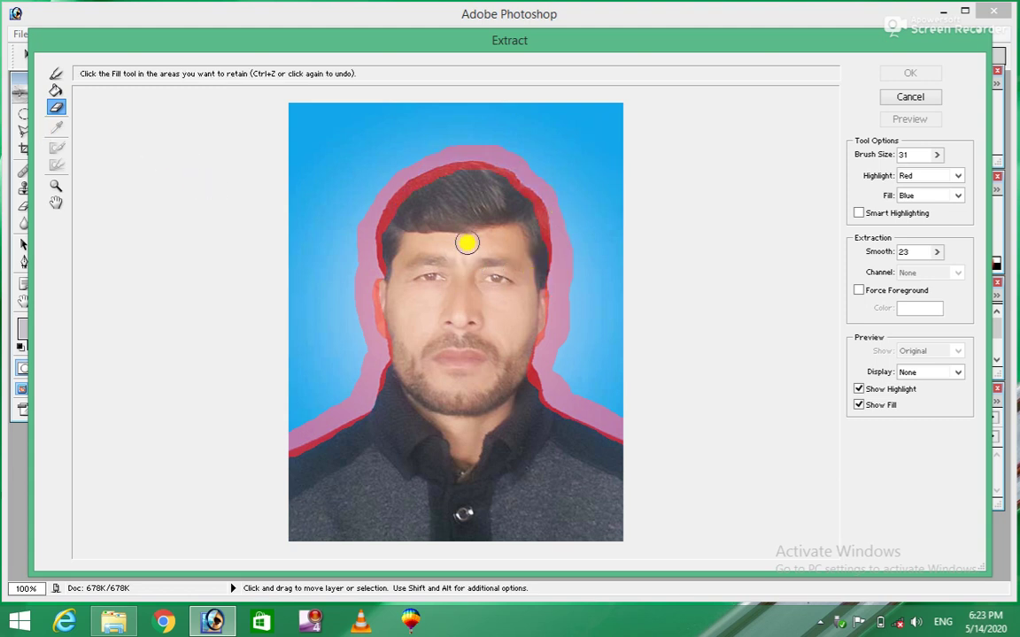
Refill the man inside the outline and preview him on transparency
click(55, 89)
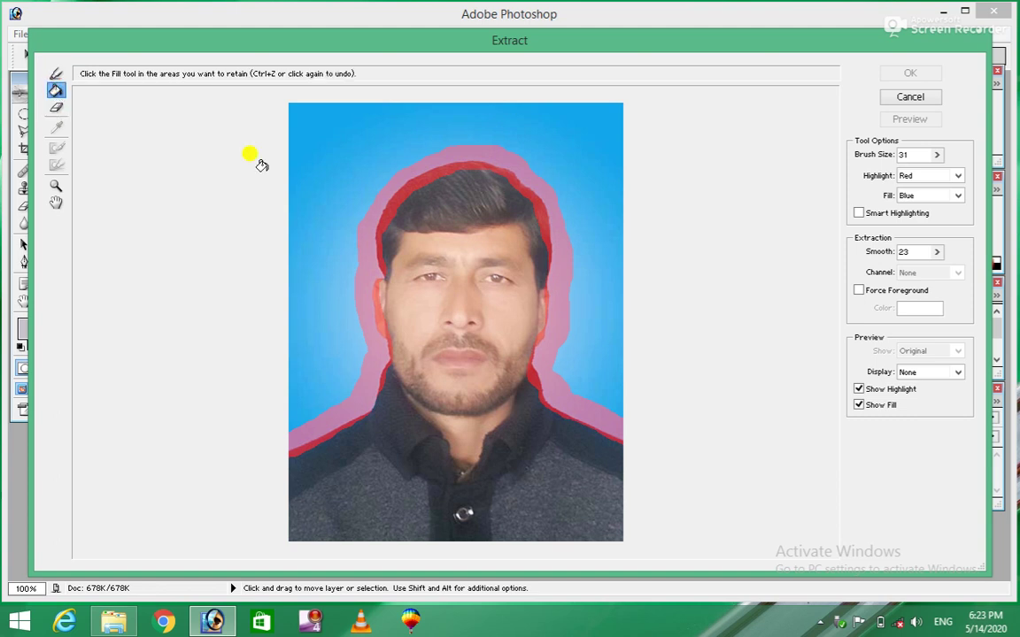
click(442, 266)
click(907, 120)
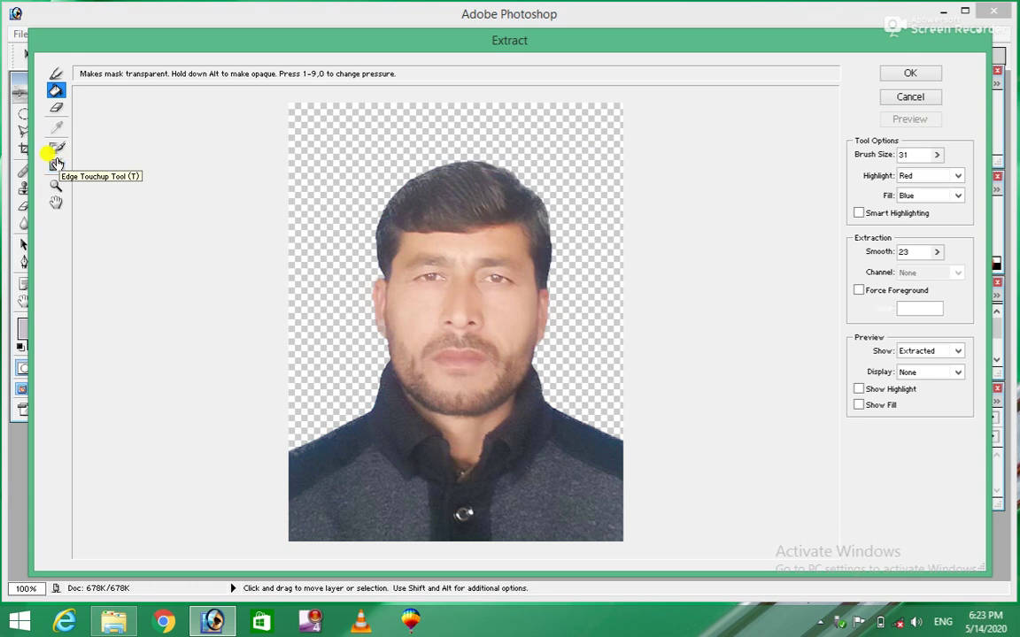
Try the Cleanup tool on the top of the hair, then undo it
click(55, 146)
mouse_move(456, 158)
mouse_down()
mouse_move(525, 178)
mouse_move(556, 209)
mouse_move(533, 218)
mouse_move(571, 237)
mouse_move(367, 200)
mouse_move(340, 230)
mouse_up()
key(ctrl+z)
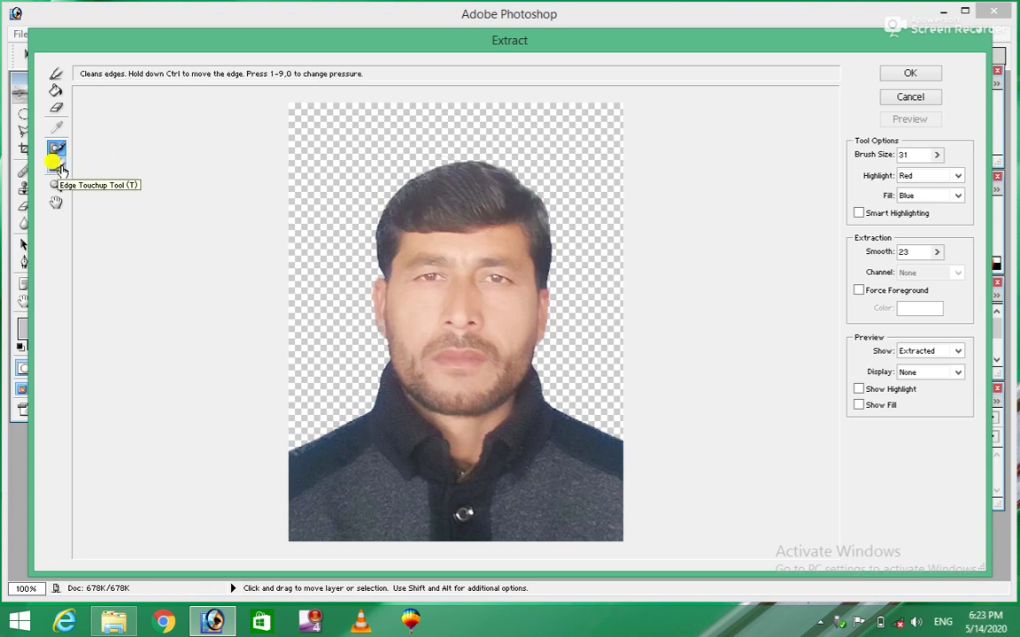
Brush the Edge Touchup tool along the hair edge to the left and right
click(59, 166)
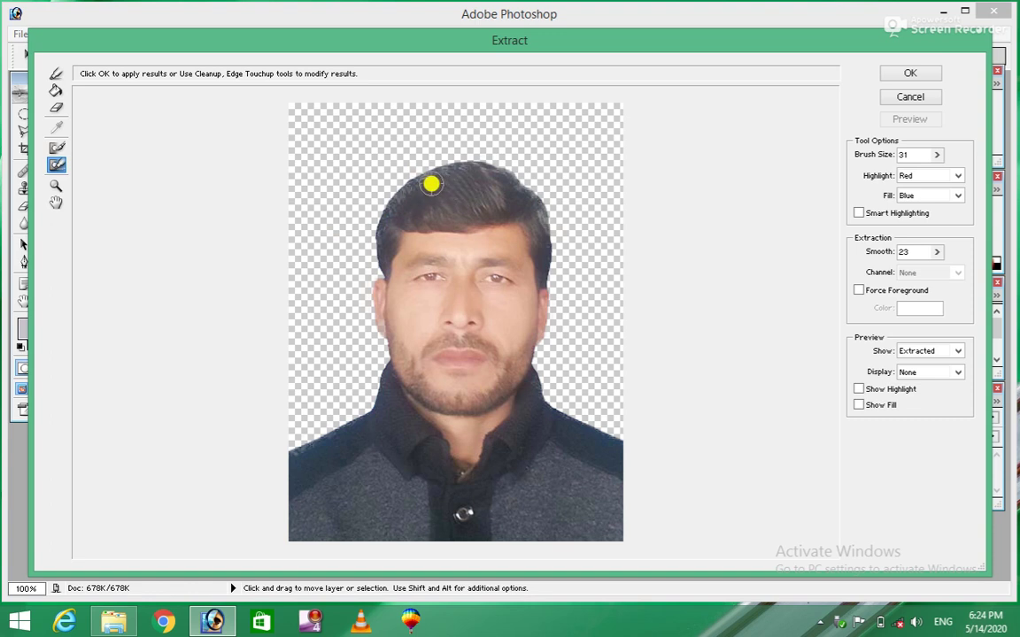
drag(450, 174, 396, 208)
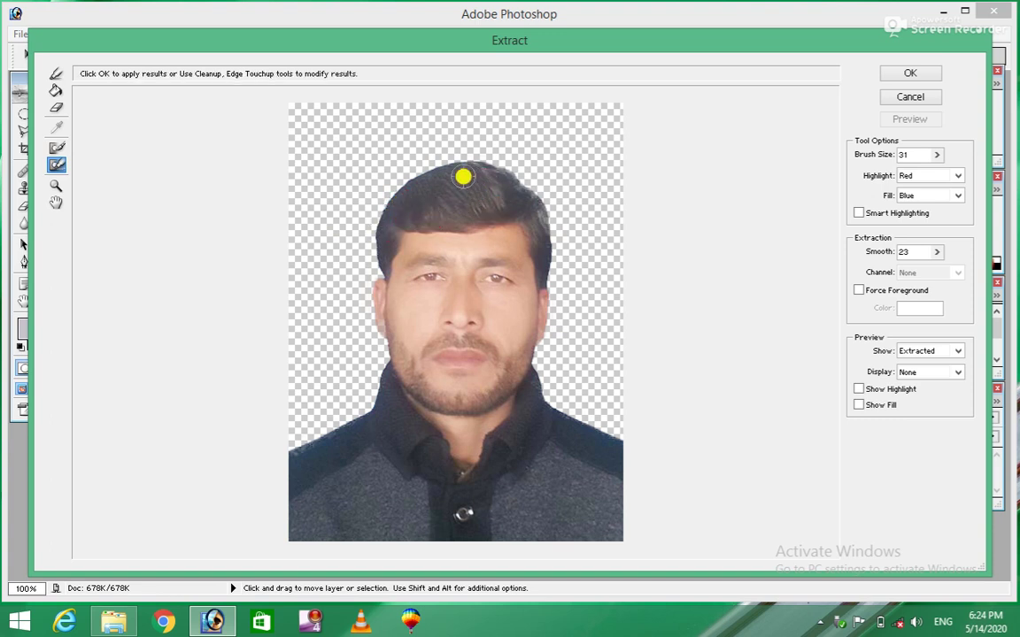
drag(463, 177, 546, 226)
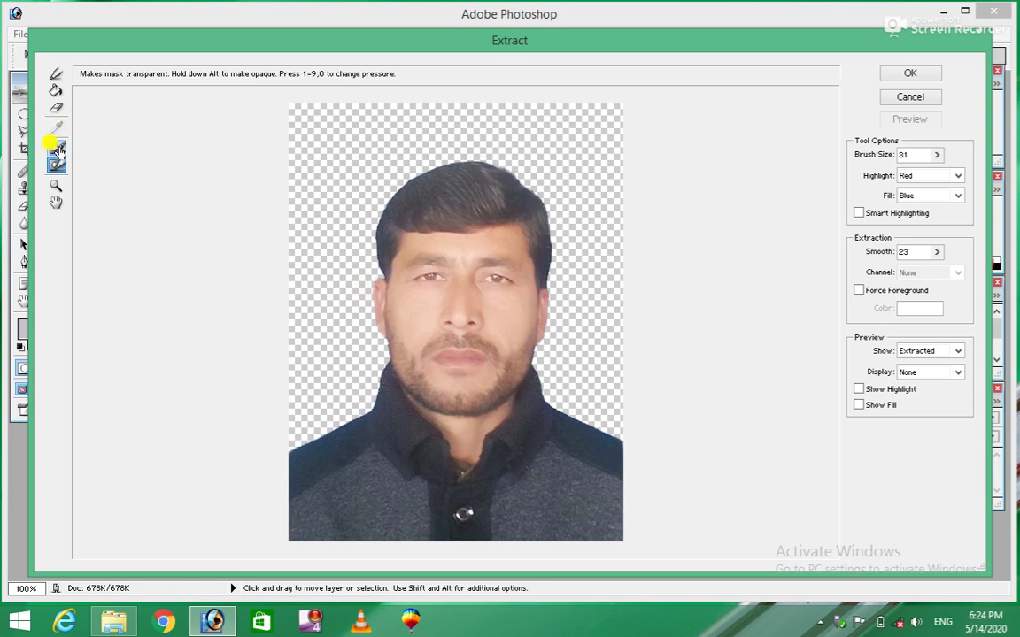
click(57, 148)
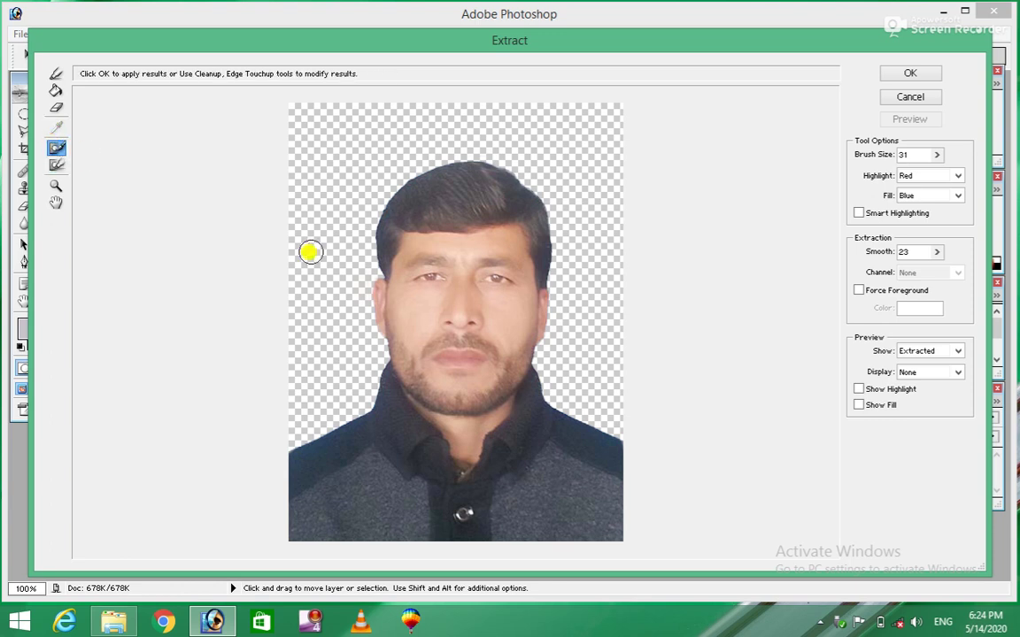
Touch up the cut-out edge along both cheeks, then cancel Extract without applying
click(57, 165)
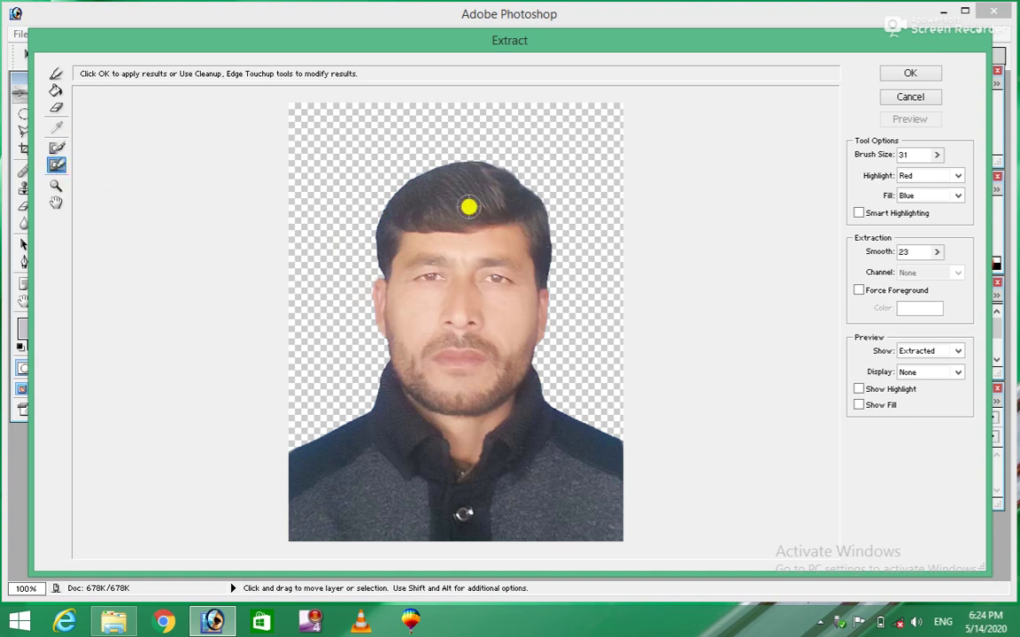
mouse_move(389, 317)
mouse_down()
mouse_move(385, 331)
mouse_move(375, 276)
mouse_move(373, 310)
mouse_up()
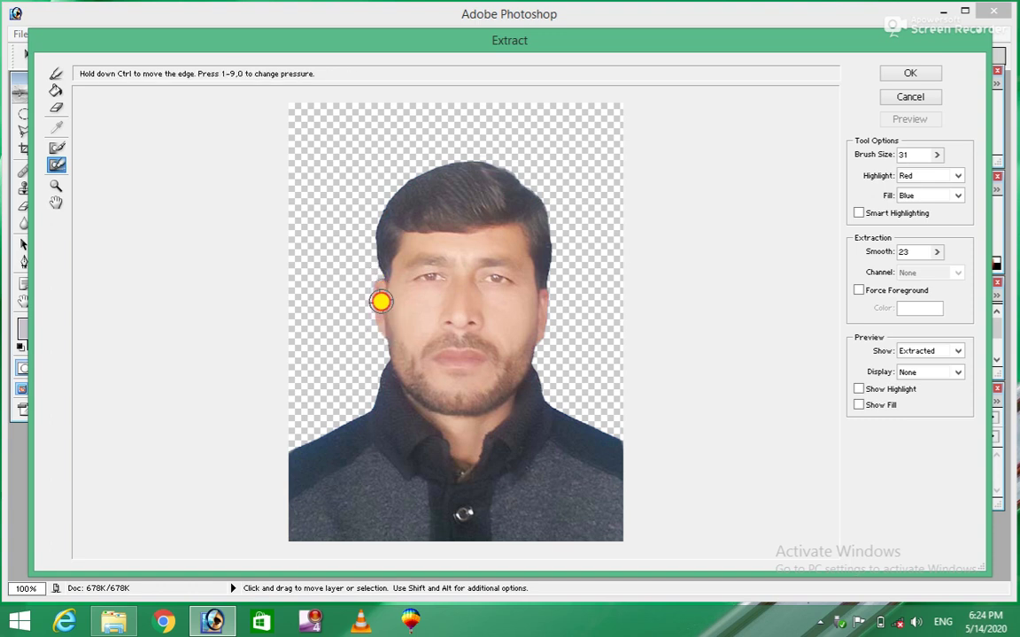
mouse_move(544, 310)
mouse_down()
mouse_move(546, 295)
mouse_move(542, 326)
mouse_move(486, 376)
mouse_move(483, 352)
mouse_up()
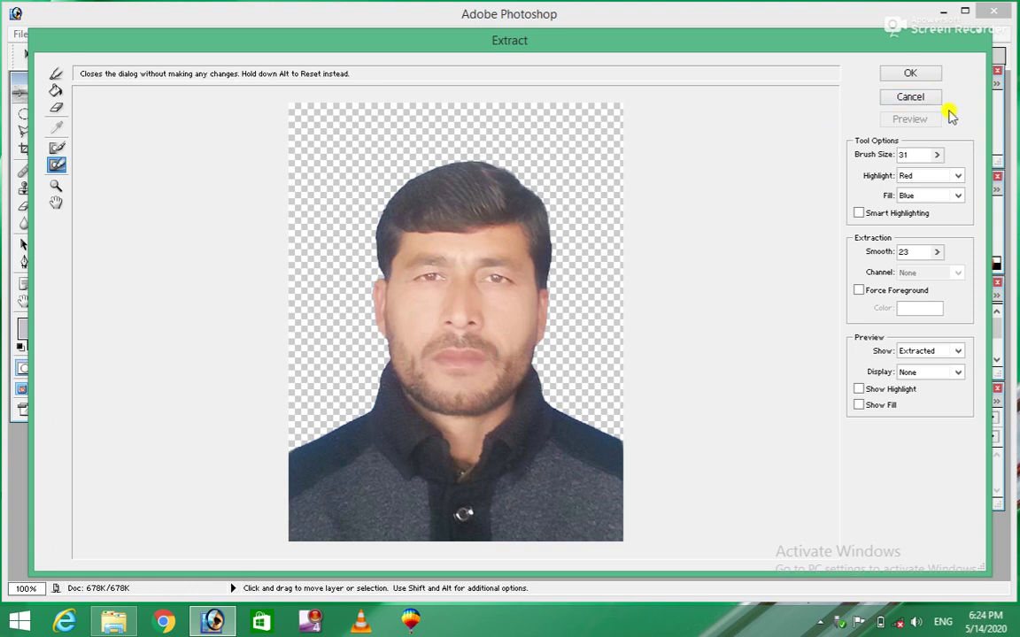
click(887, 100)
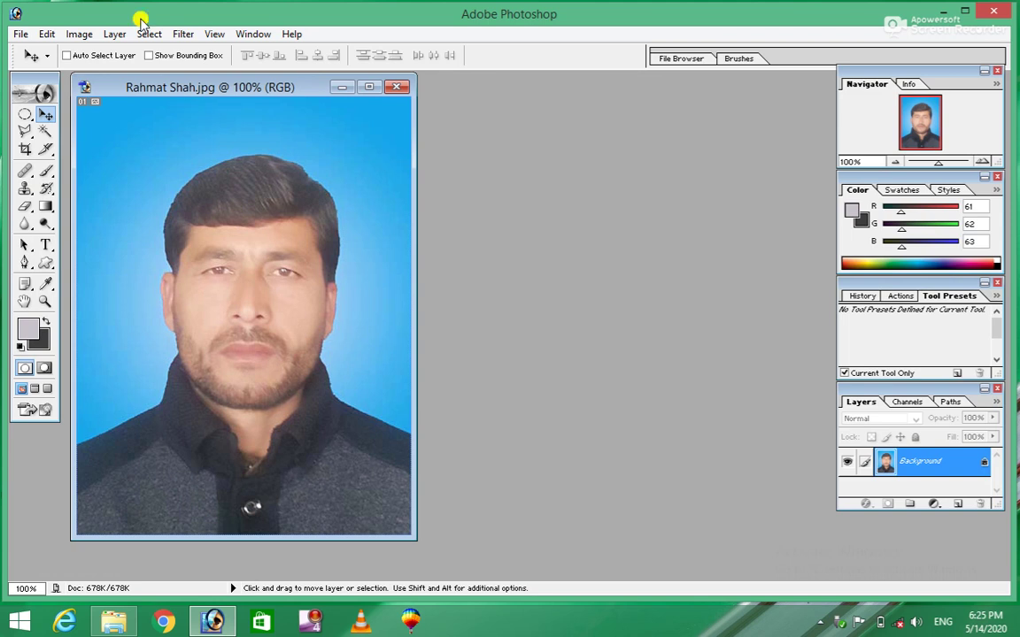
Open Liquify from the Filter menu on the portrait
click(183, 35)
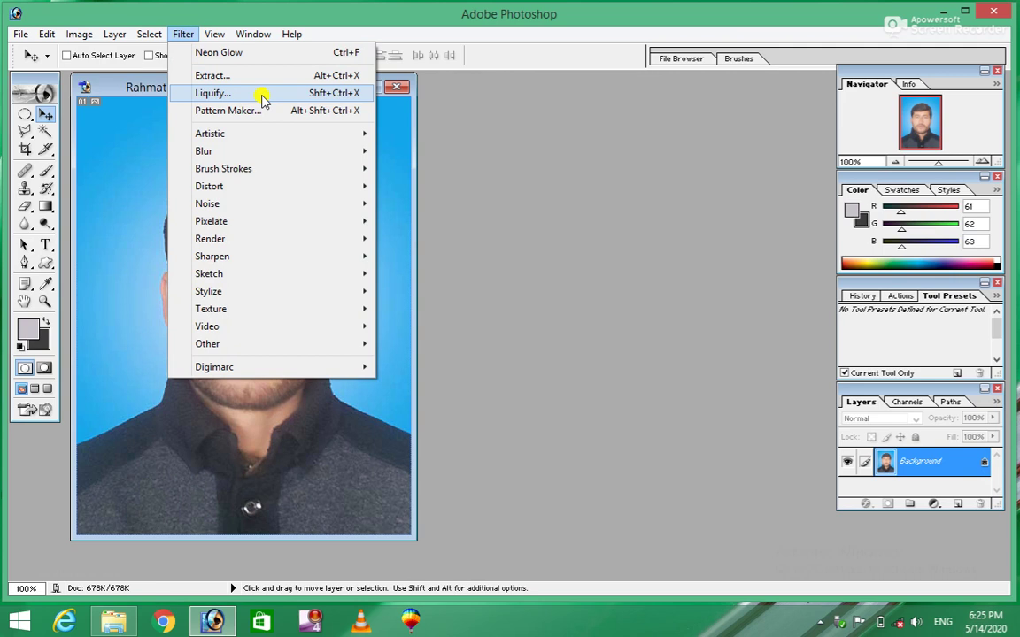
click(263, 95)
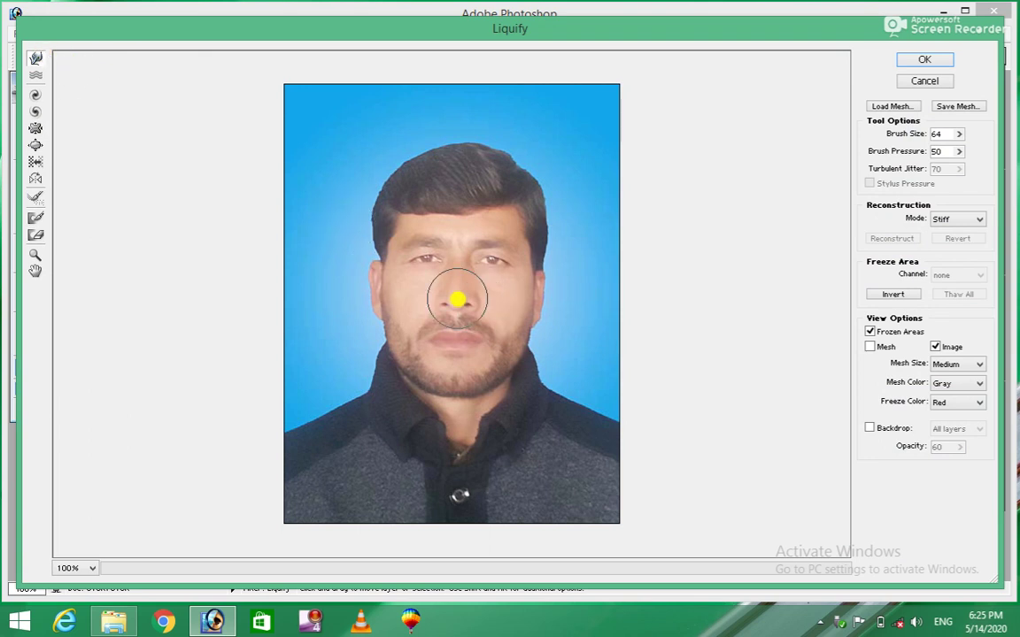
Shrink the Liquify brush to size 30 and test Forward Warp strokes on the nose, undoing the last
key(bracketleft)
key(bracketleft)
key(bracketleft)
key(bracketleft)
key(bracketleft)
key(bracketleft)
key(bracketleft)
key(bracketleft)
key(bracketleft)
key(bracketleft)
key(bracketleft)
key(bracketleft)
key(bracketleft)
key(bracketleft)
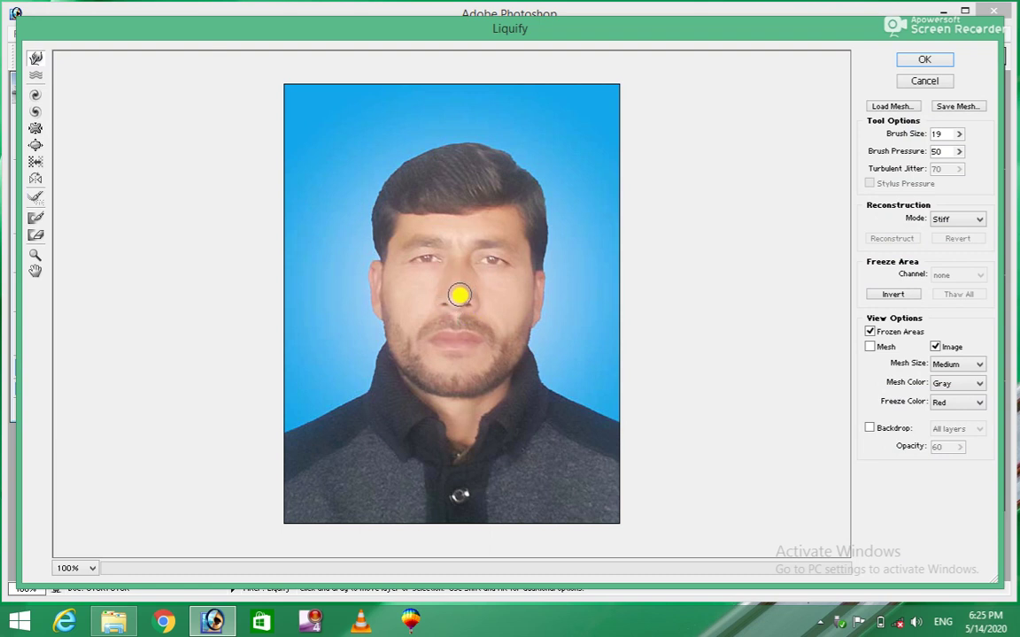
click(455, 293)
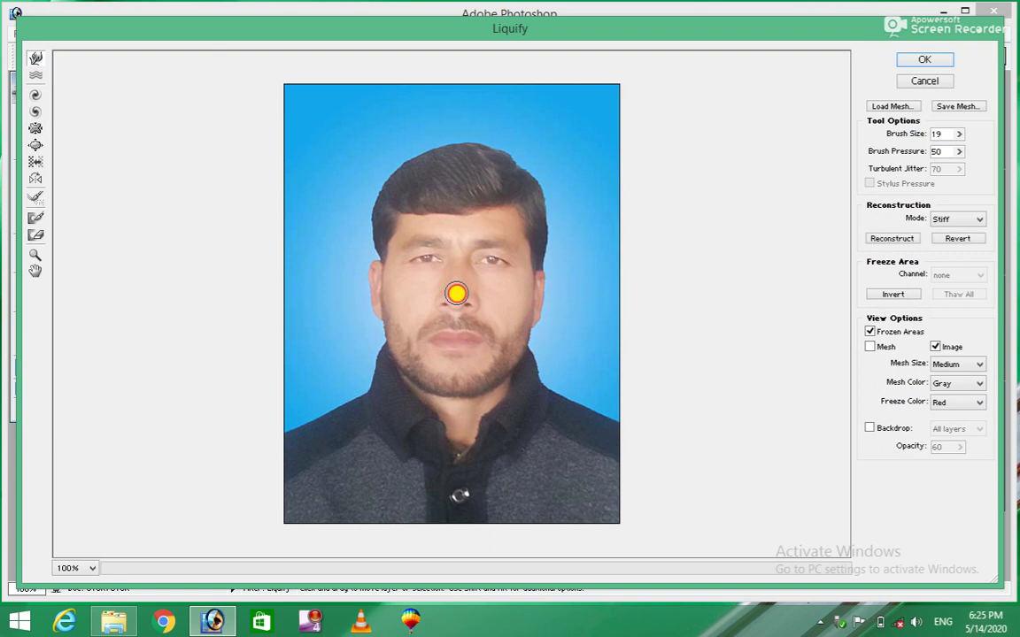
drag(456, 293, 455, 310)
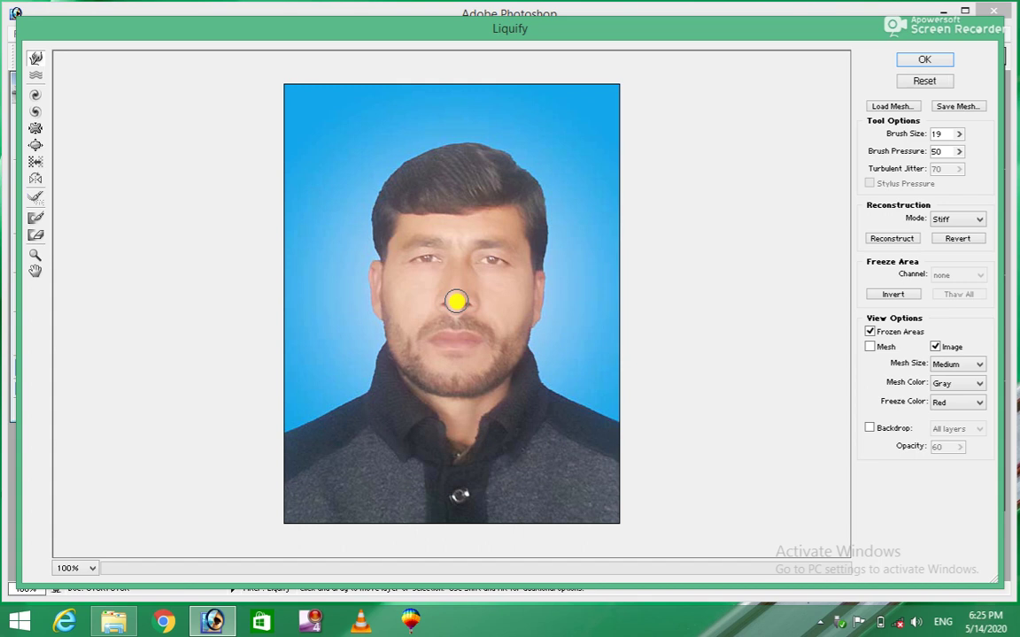
key(ctrl+z)
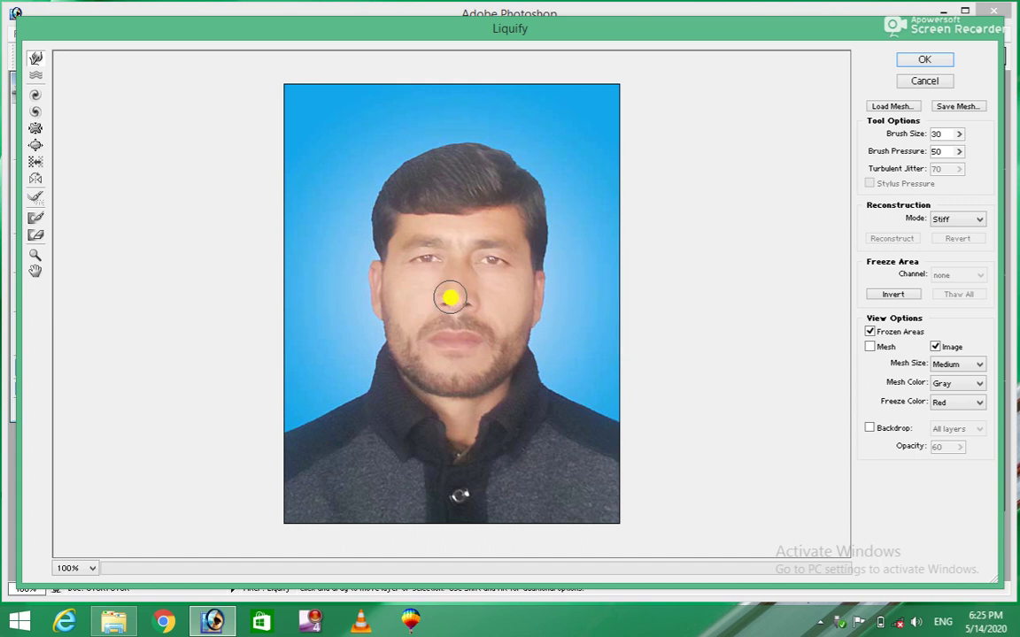
key(ctrl+z)
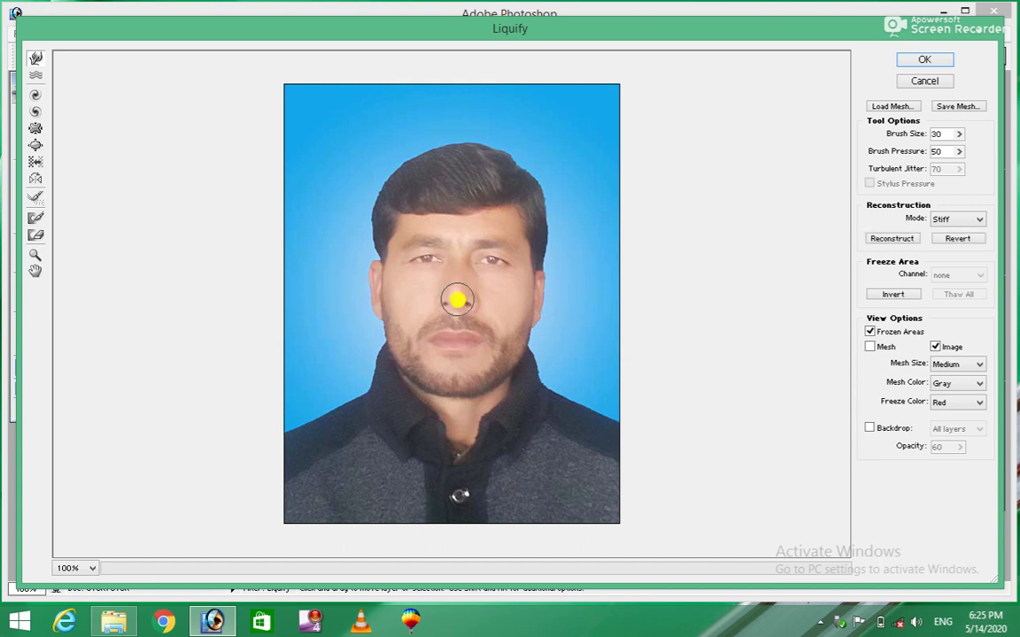
mouse_move(454, 303)
mouse_down()
mouse_move(453, 287)
mouse_move(456, 296)
mouse_up()
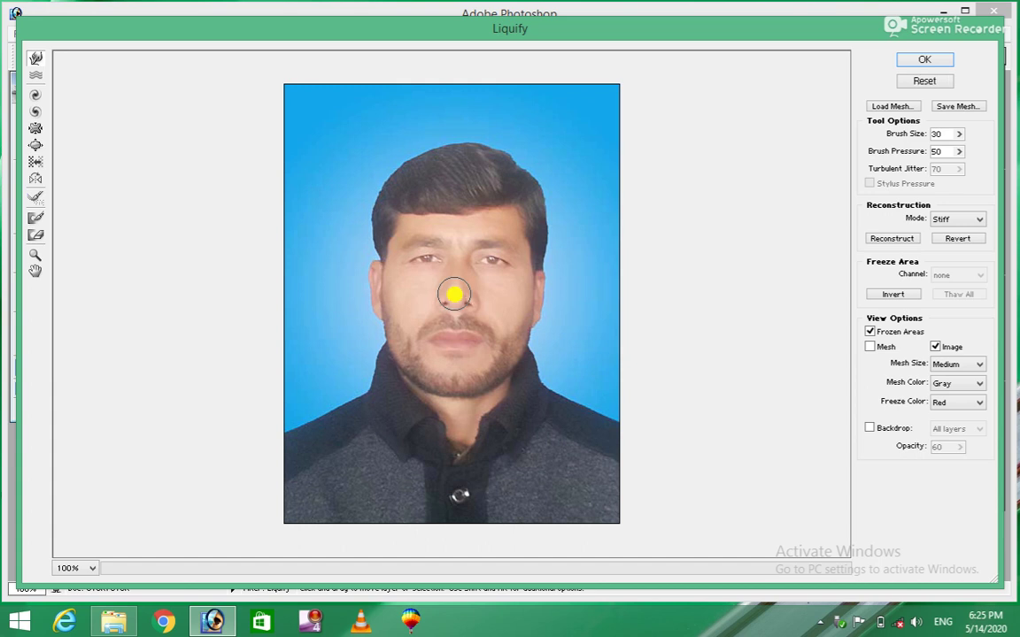
key(ctrl+z)
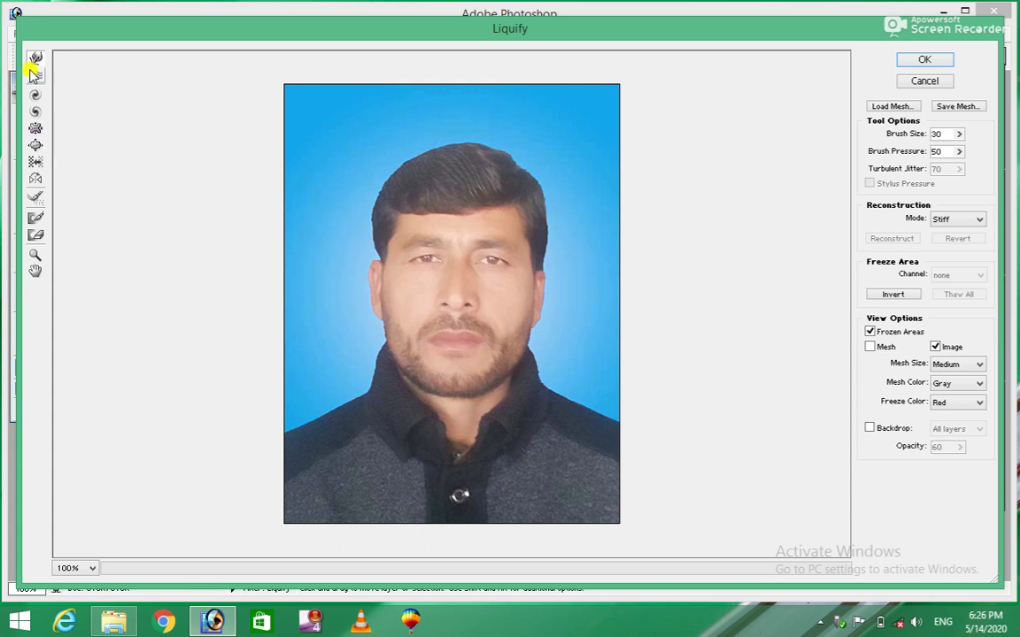
Try the Turbulence distortion on the face and nose, then undo it
click(35, 75)
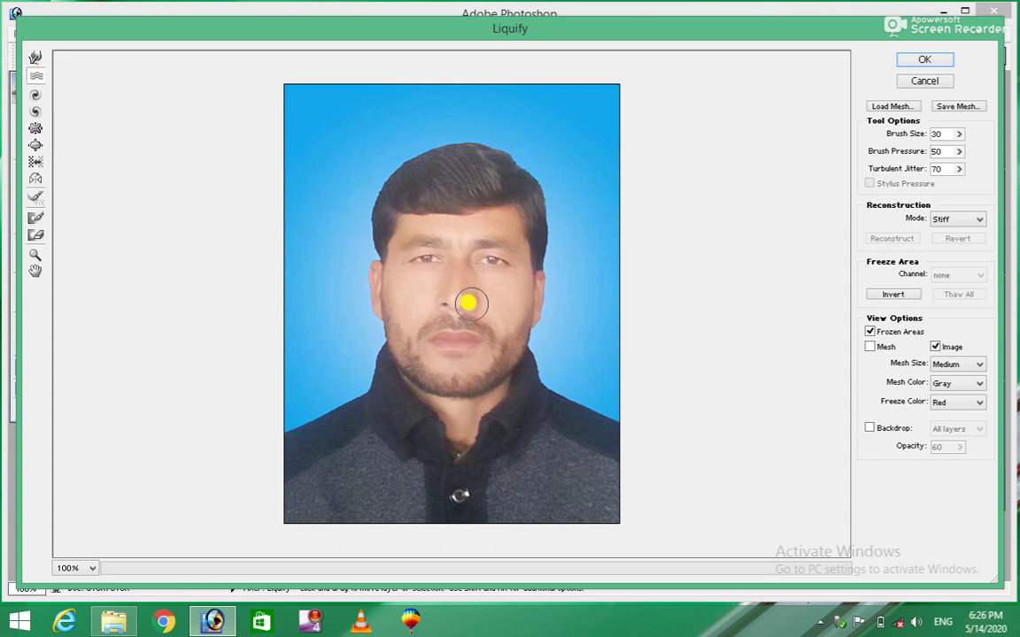
drag(455, 291, 467, 294)
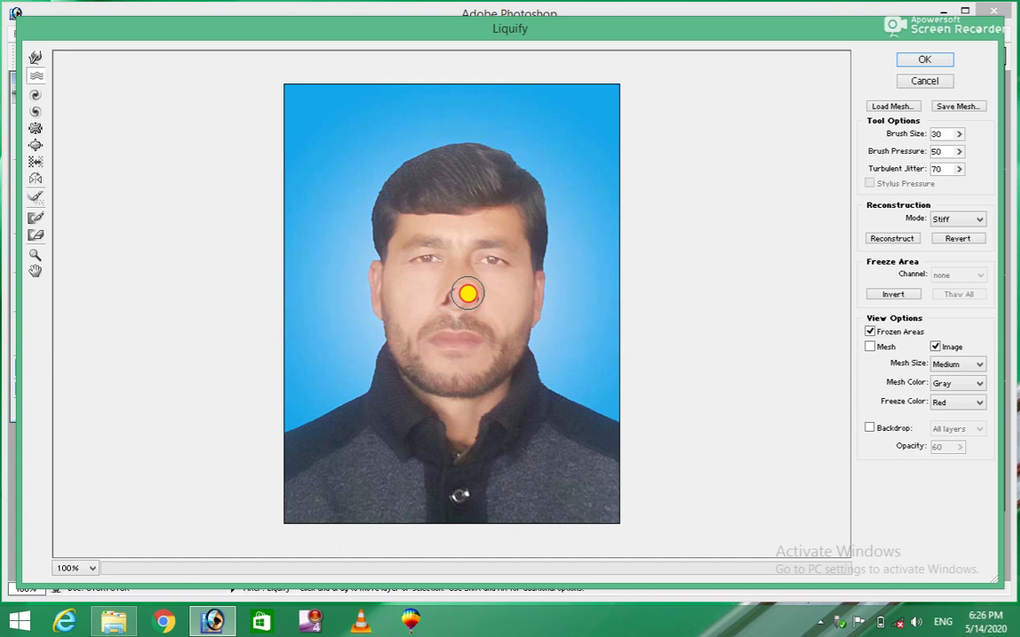
drag(467, 294, 467, 294)
key(ctrl+z)
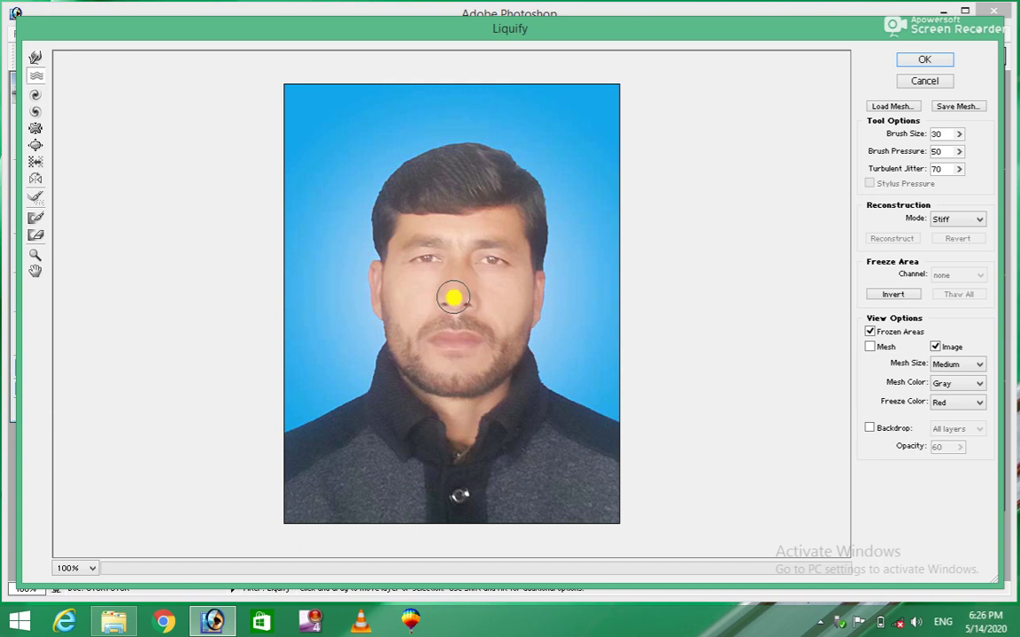
key(ctrl+z)
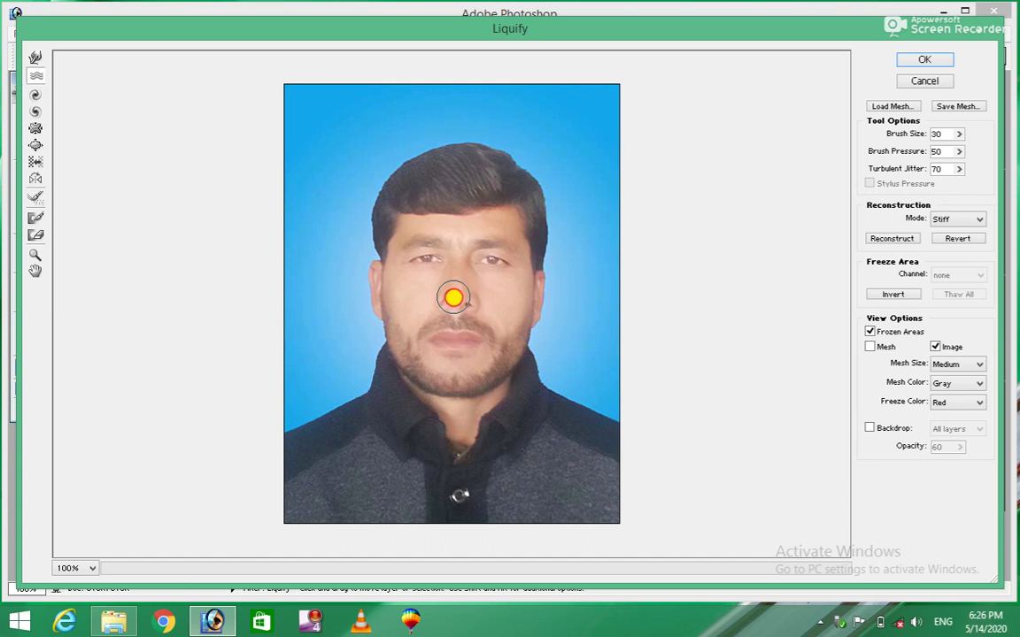
key(ctrl+z)
key(ctrl+z)
key(ctrl+z)
key(ctrl+z)
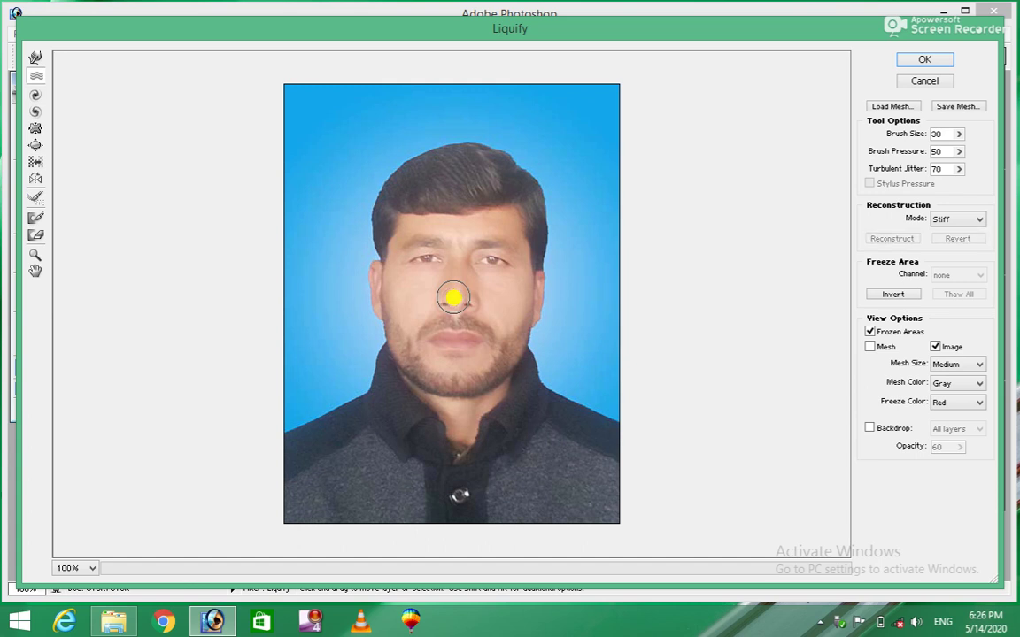
Try Twirl Clockwise on the mouth and Twirl Counterclockwise around the nose, undoing both
click(36, 99)
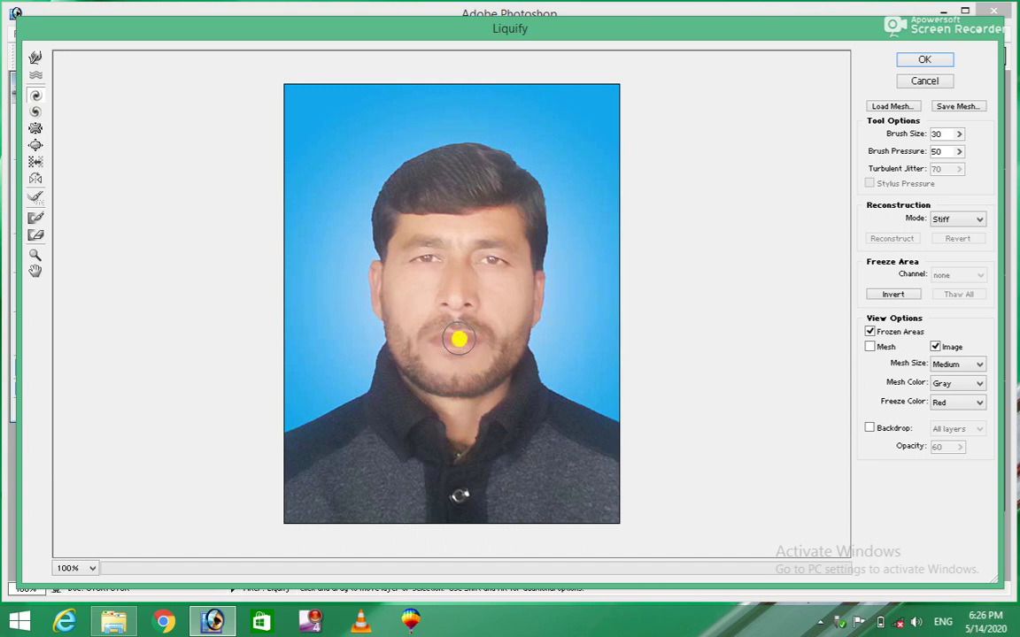
click(455, 340)
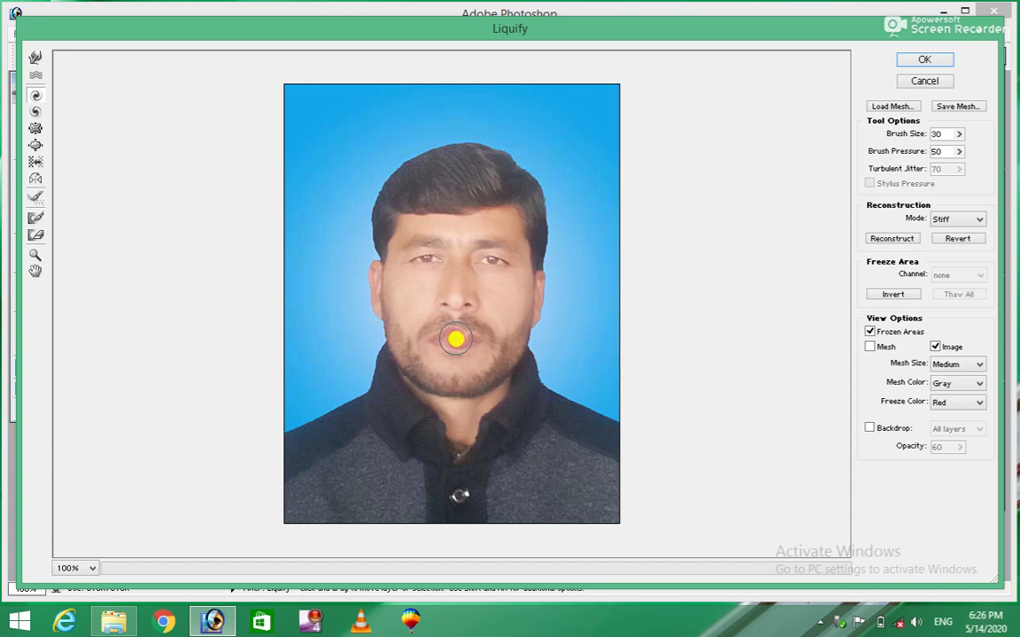
key(ctrl+z)
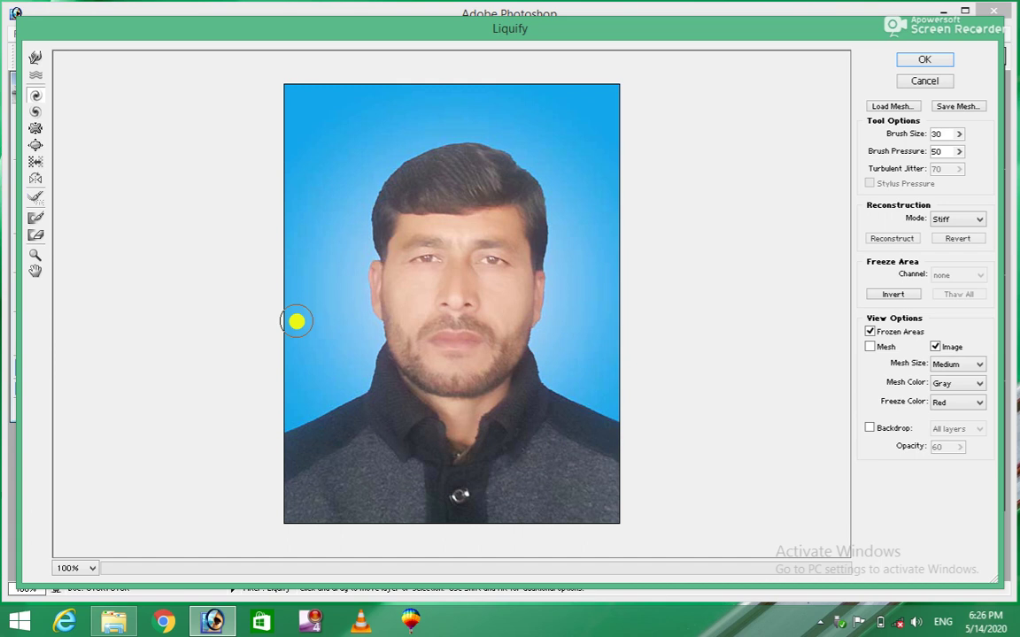
click(35, 111)
drag(496, 335, 450, 298)
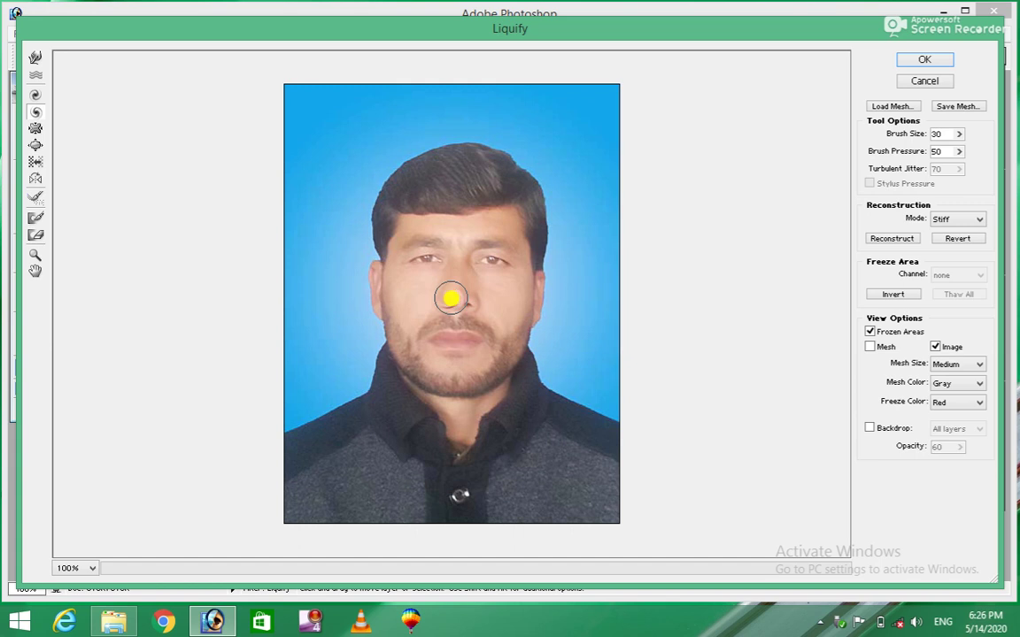
key(ctrl+z)
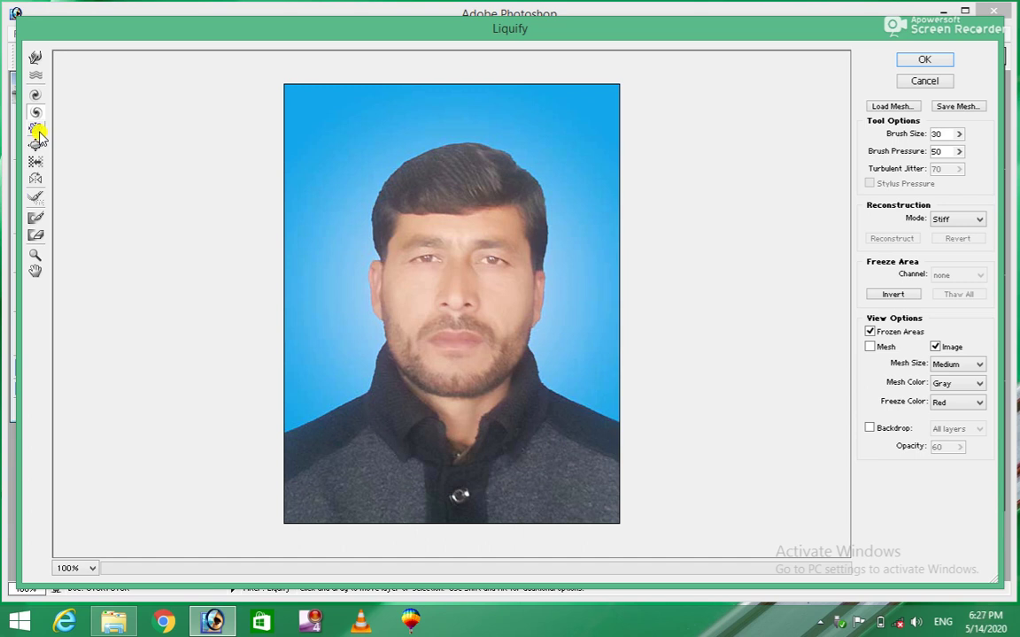
Pucker the nose inward, then bloat the nose area slightly
click(35, 130)
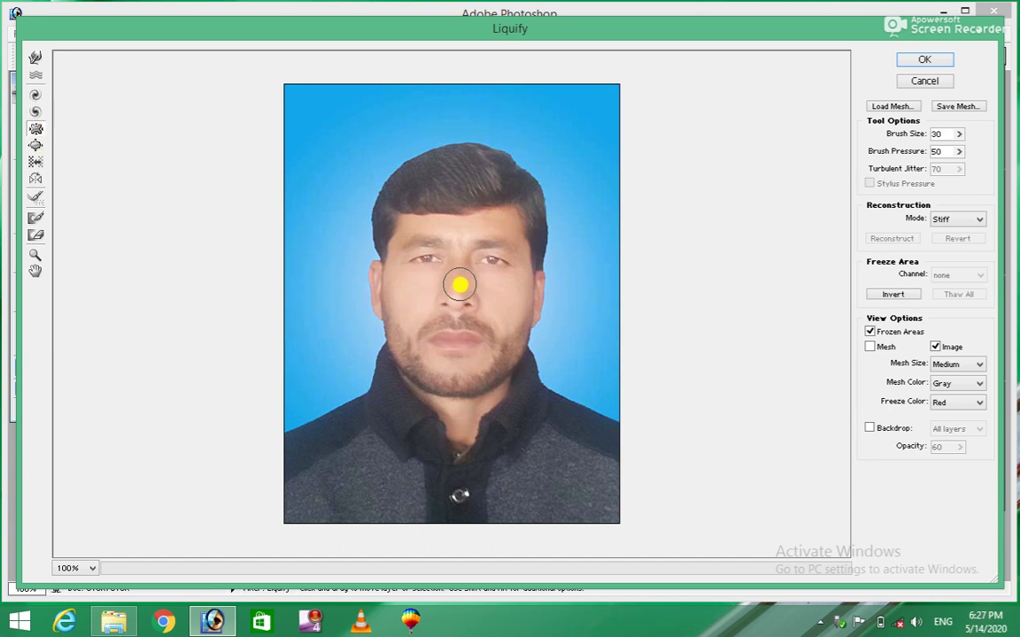
click(459, 284)
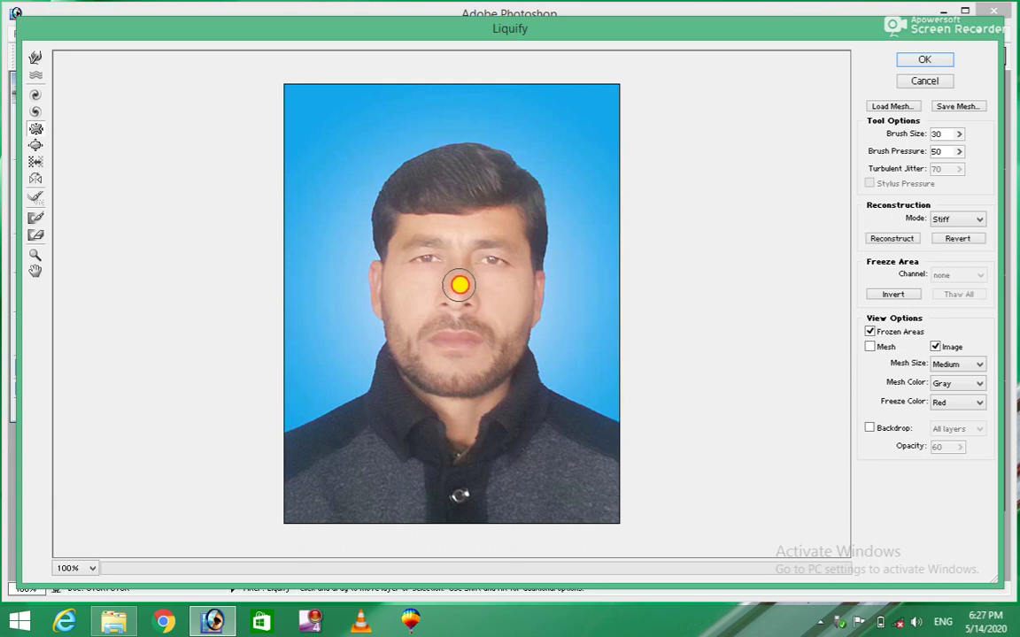
drag(455, 300, 458, 299)
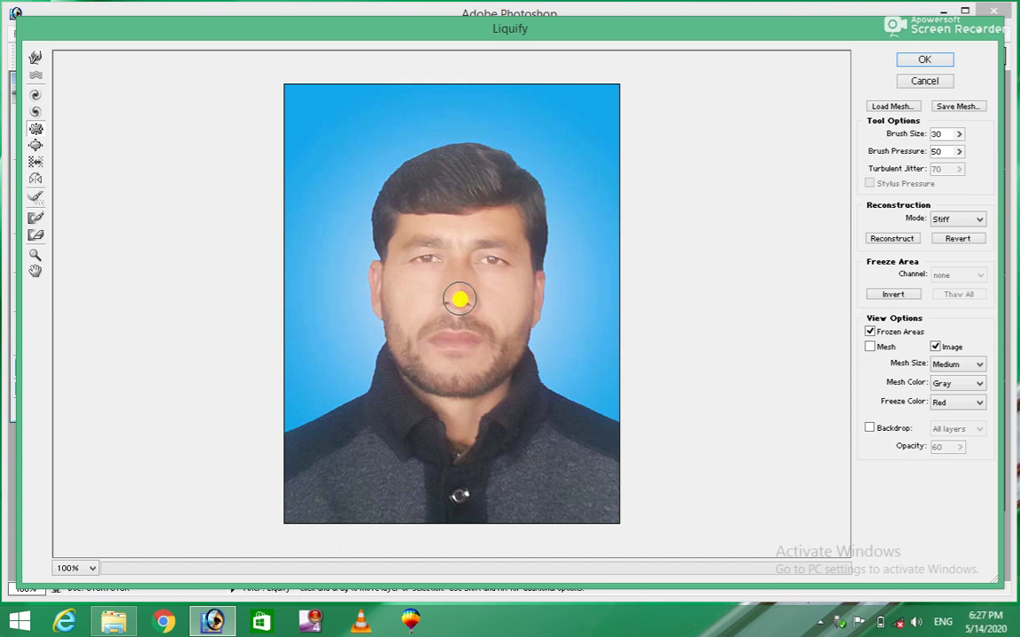
click(35, 147)
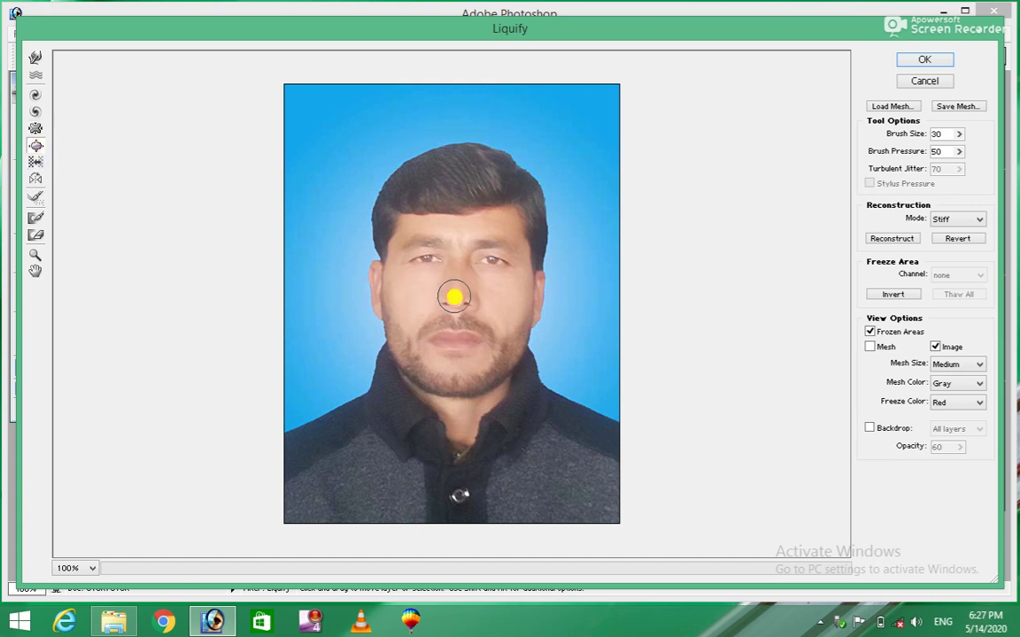
mouse_move(464, 301)
mouse_down()
mouse_move(472, 288)
mouse_move(469, 303)
mouse_move(432, 303)
mouse_move(470, 302)
mouse_up()
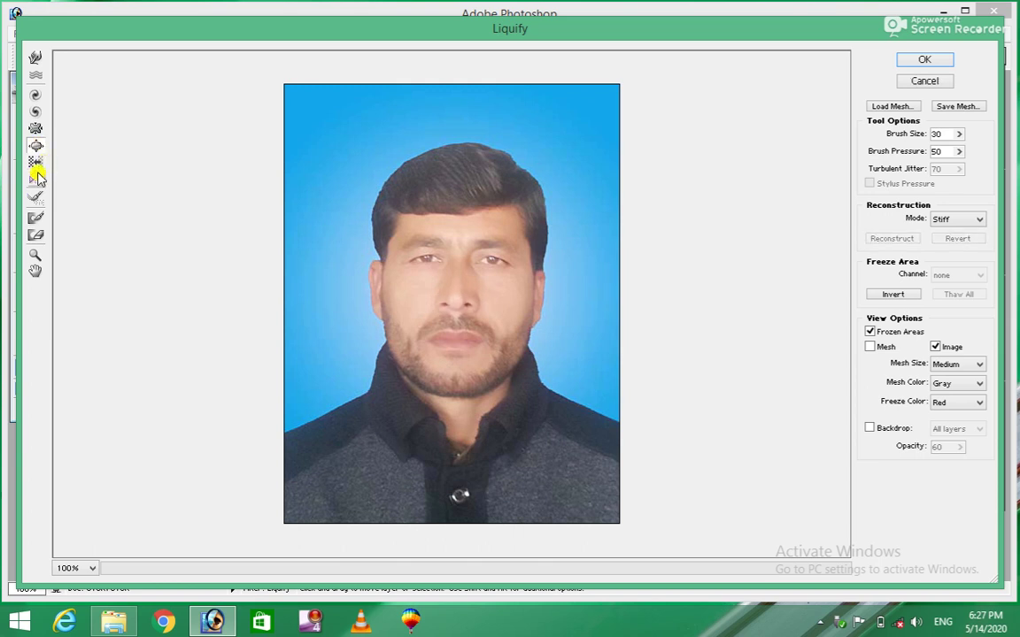
click(36, 164)
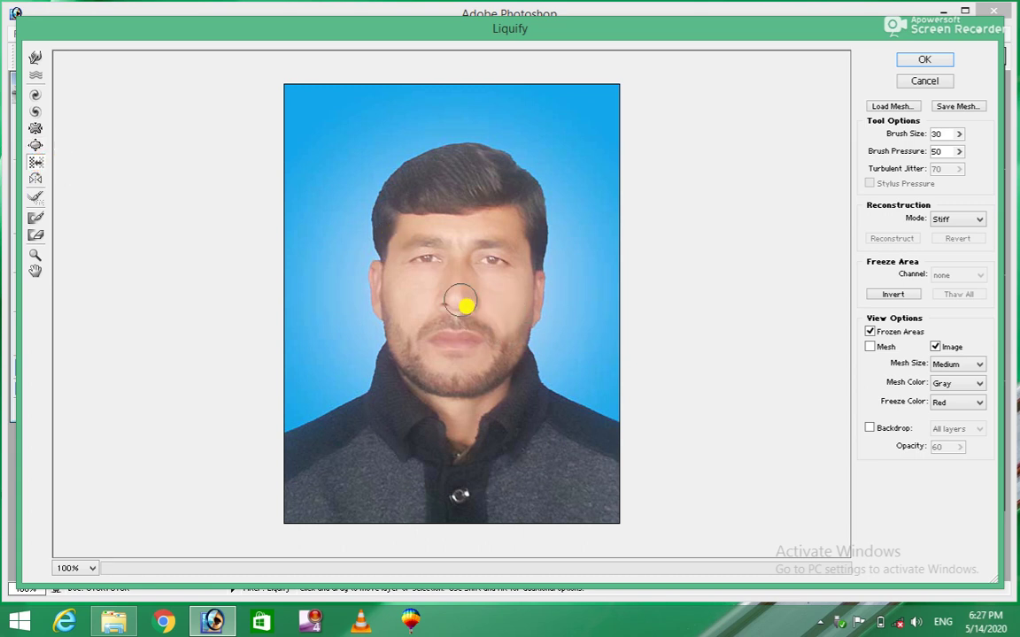
mouse_move(454, 291)
mouse_down()
mouse_move(472, 308)
mouse_move(455, 298)
mouse_move(478, 296)
mouse_move(433, 293)
mouse_move(410, 250)
mouse_move(458, 275)
mouse_move(440, 219)
mouse_move(476, 221)
mouse_up()
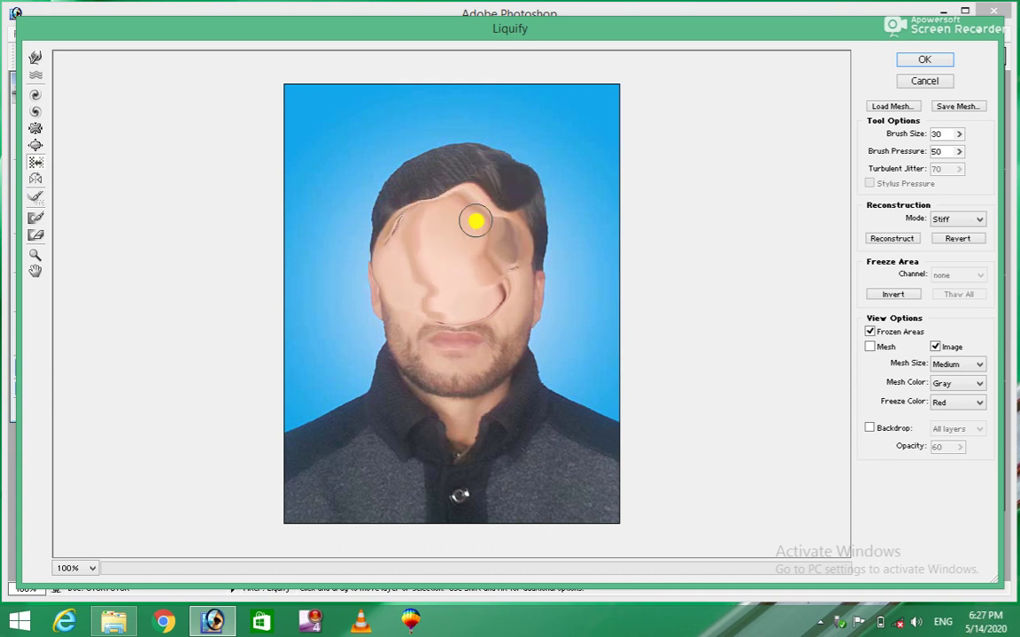
key(ctrl+z)
click(35, 180)
drag(448, 278, 501, 310)
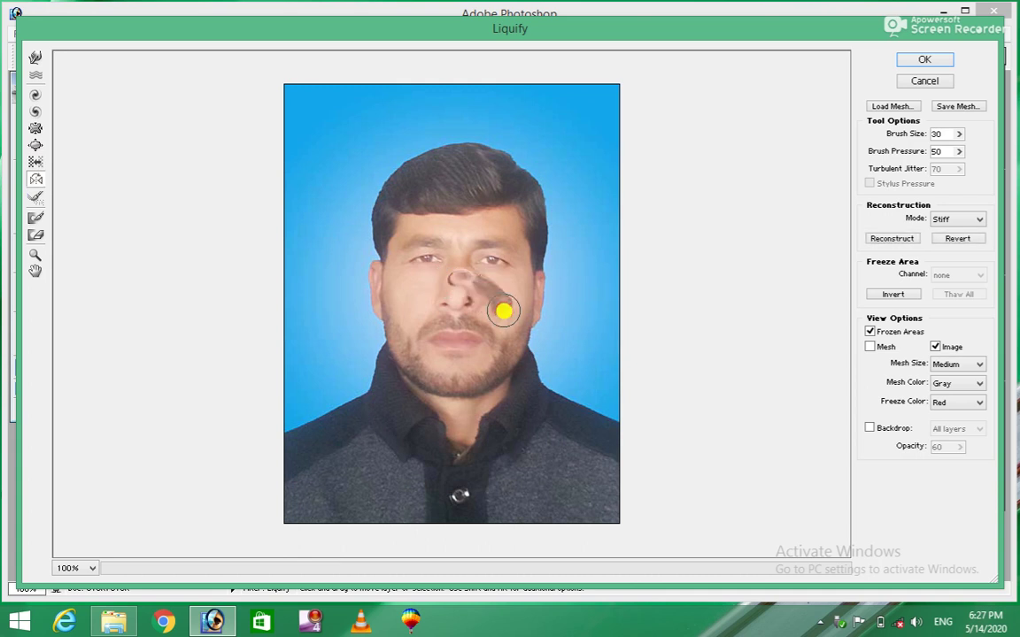
drag(426, 291, 526, 350)
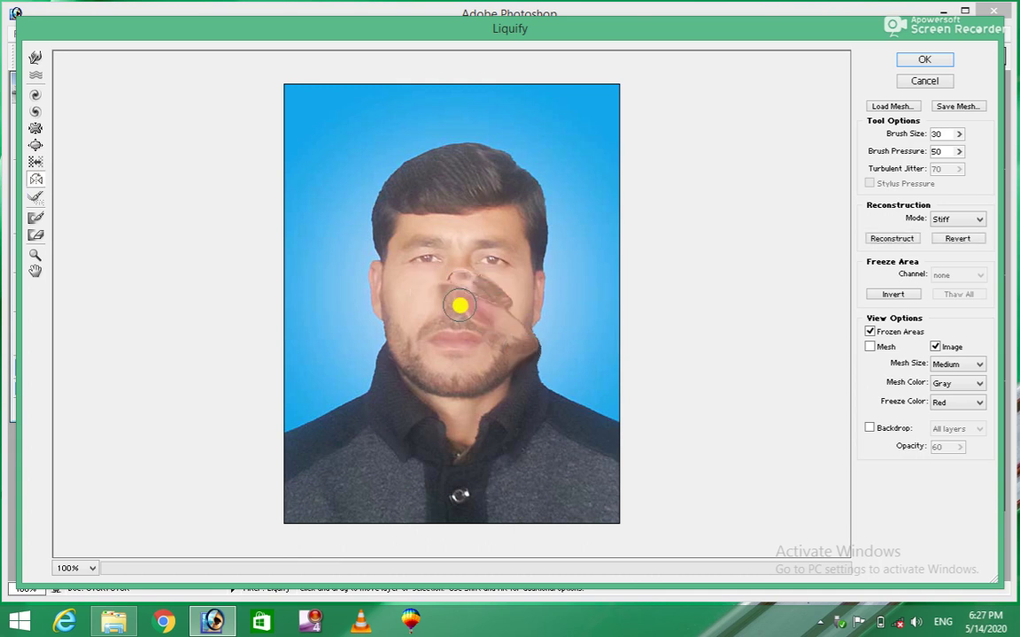
key(ctrl+z)
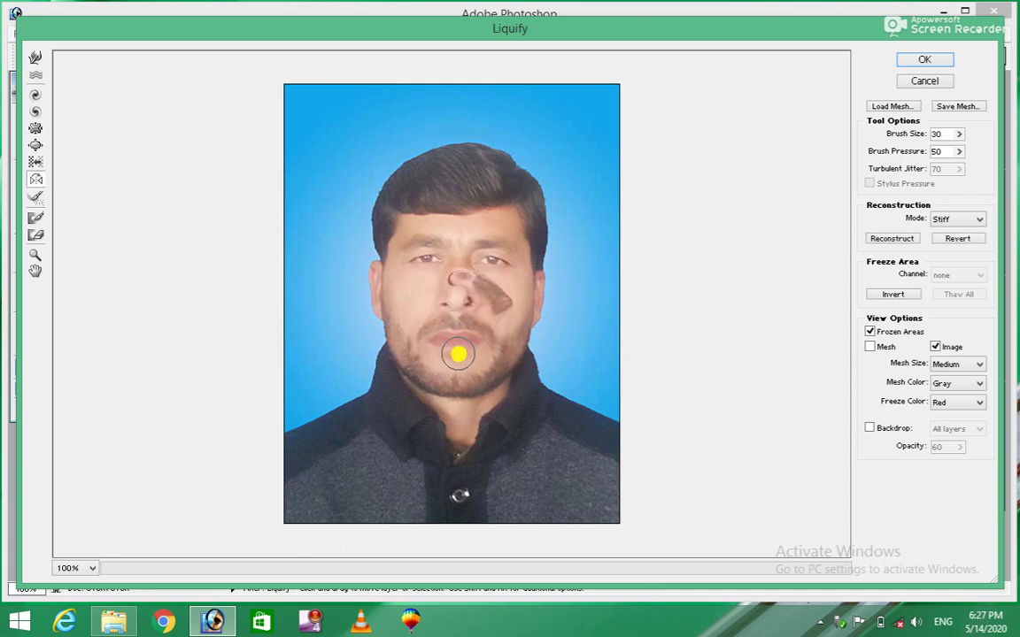
key(ctrl+alt+z)
drag(464, 280, 451, 342)
mouse_move(475, 262)
mouse_down()
mouse_move(485, 310)
mouse_move(442, 321)
mouse_move(528, 273)
mouse_move(507, 281)
mouse_move(481, 322)
mouse_move(452, 292)
mouse_up()
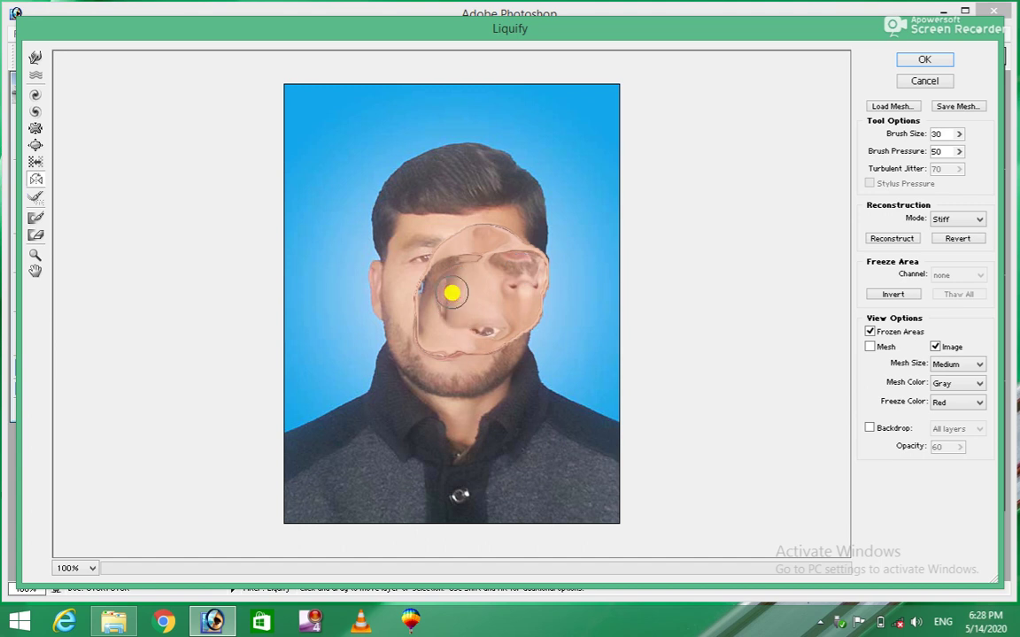
key(ctrl+z)
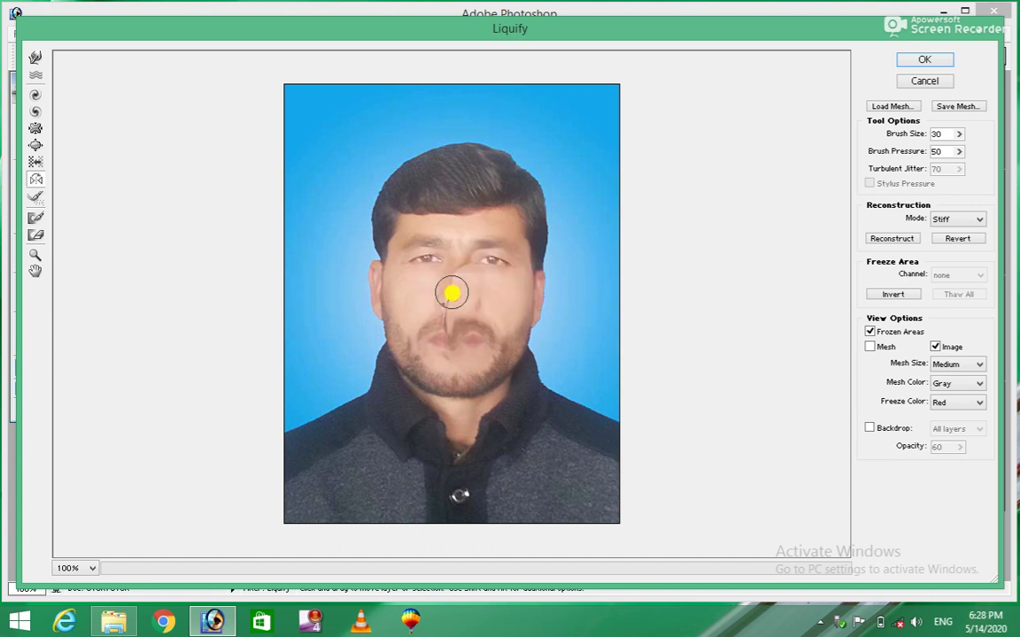
key(ctrl+alt+z)
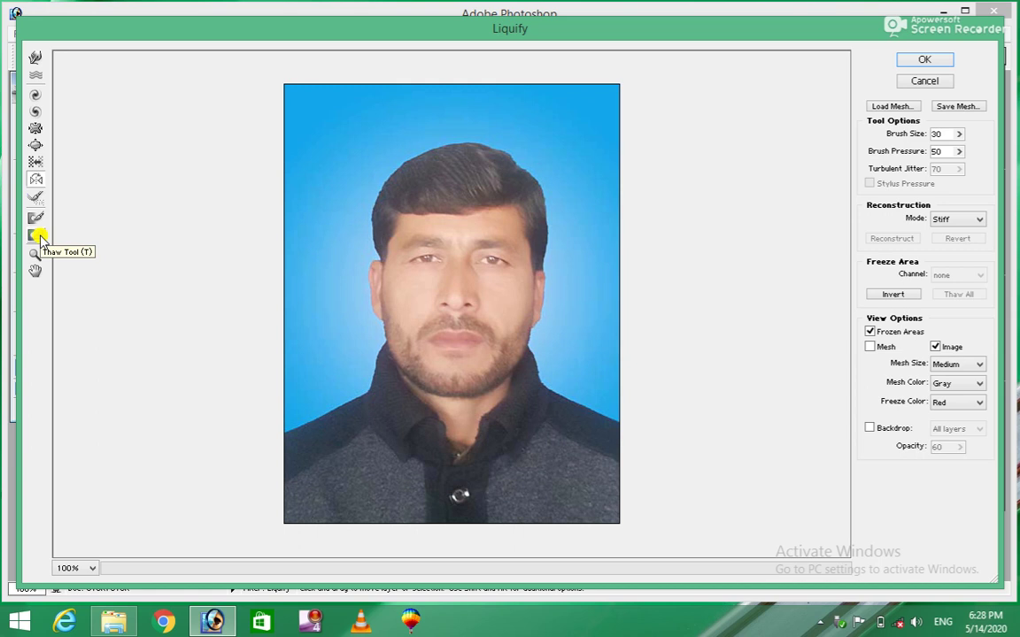
click(36, 219)
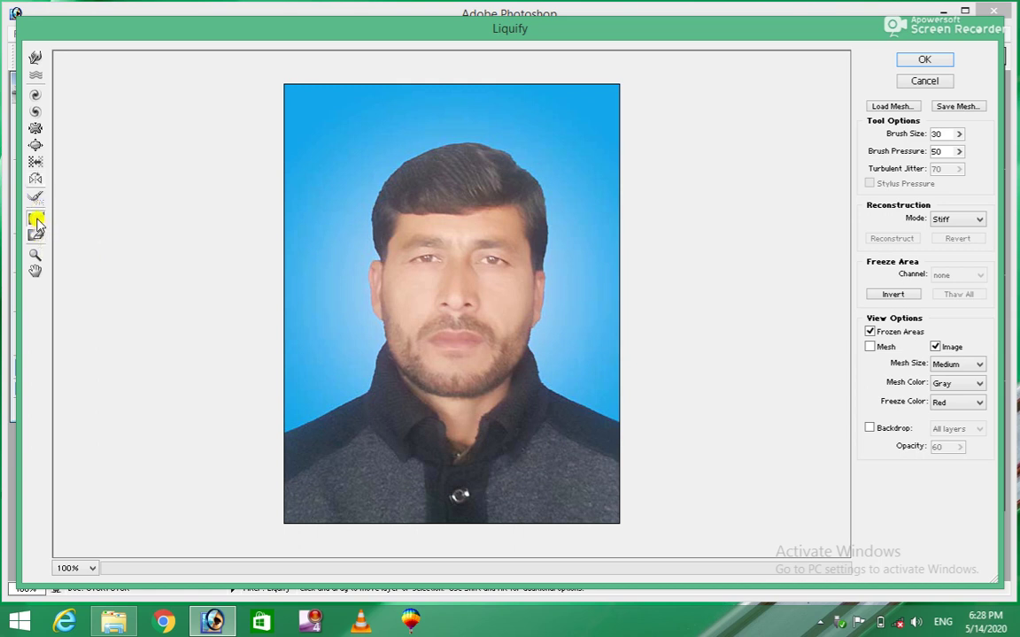
Freeze-mask both eyes, the nose, both cheeks and the lips
drag(417, 253, 412, 255)
drag(479, 259, 485, 260)
drag(454, 296, 479, 339)
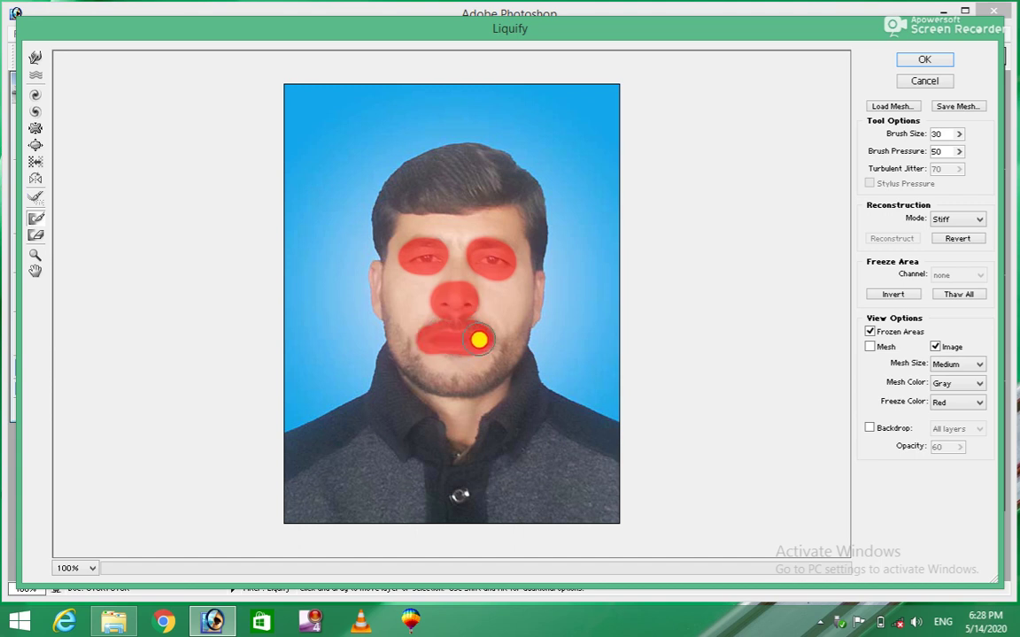
drag(386, 273, 383, 307)
drag(539, 278, 530, 326)
click(39, 202)
drag(467, 235, 432, 291)
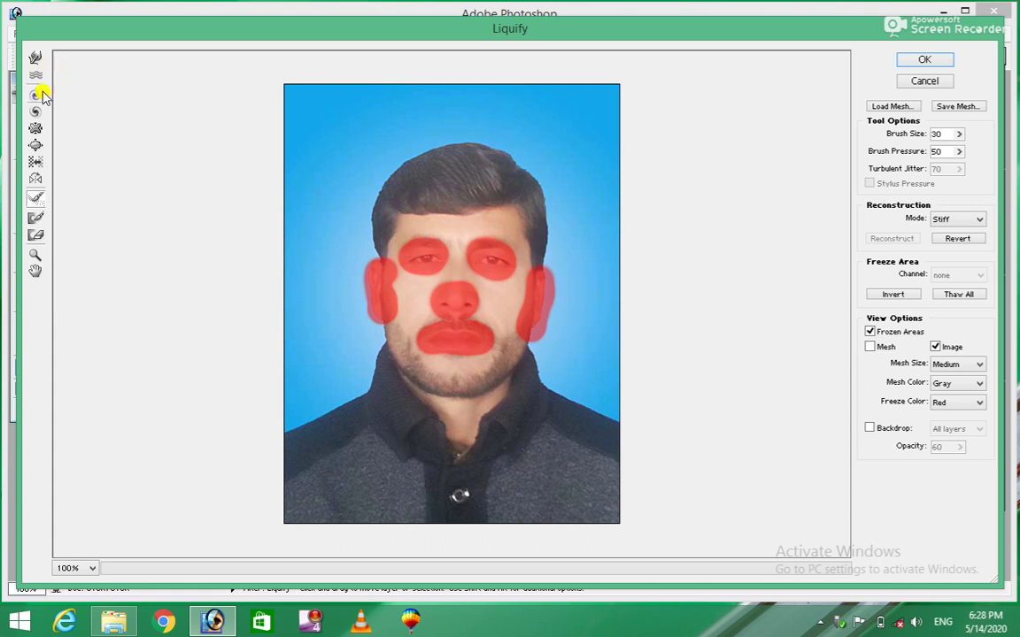
Forward Warp the face around the frozen features, then thaw the mask over eyes and nose
click(36, 58)
mouse_move(412, 233)
mouse_down()
mouse_move(455, 255)
mouse_move(421, 303)
mouse_move(522, 249)
mouse_move(517, 255)
mouse_move(539, 252)
mouse_move(464, 330)
mouse_move(428, 337)
mouse_move(449, 294)
mouse_move(407, 210)
mouse_move(388, 304)
mouse_move(419, 218)
mouse_move(405, 230)
mouse_move(403, 278)
mouse_move(515, 221)
mouse_move(510, 264)
mouse_move(483, 282)
mouse_move(458, 360)
mouse_move(485, 403)
mouse_move(426, 423)
mouse_move(497, 332)
mouse_move(427, 374)
mouse_move(453, 379)
mouse_move(427, 364)
mouse_up()
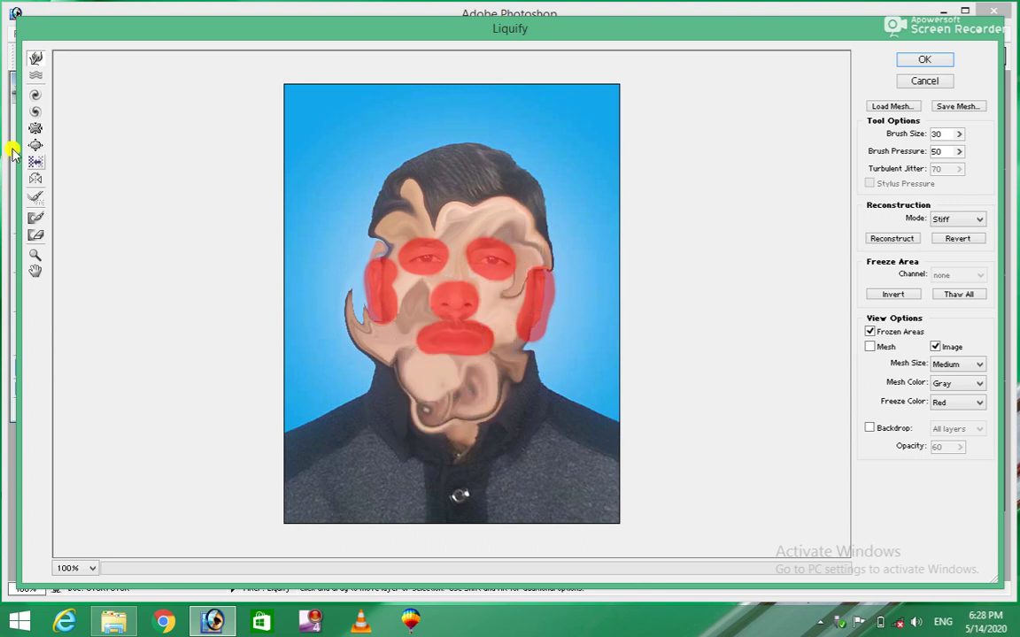
click(44, 196)
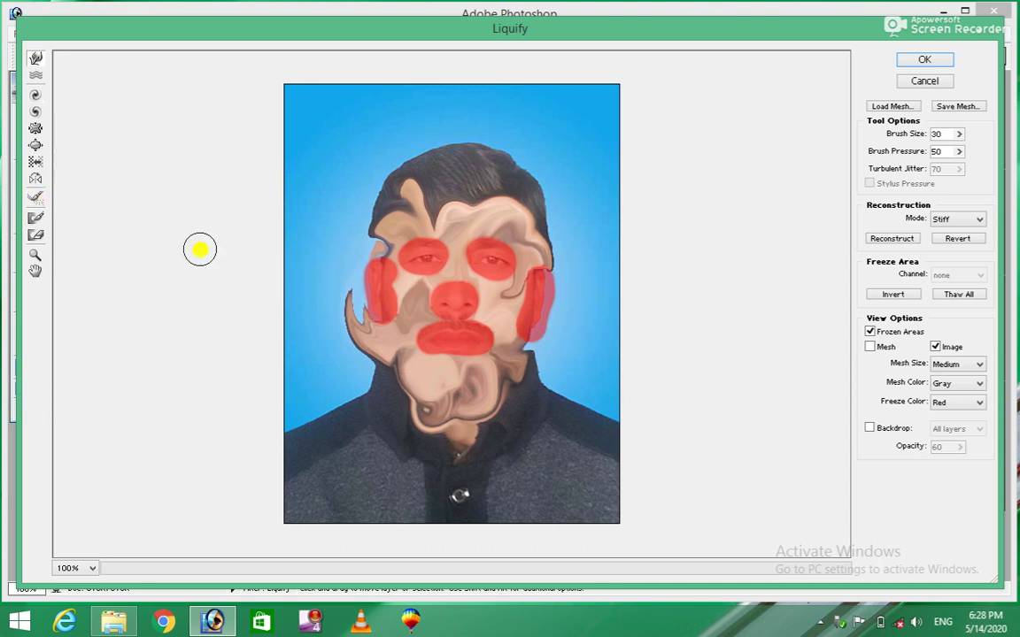
click(40, 237)
mouse_move(432, 273)
mouse_down()
mouse_move(425, 252)
mouse_move(510, 257)
mouse_move(507, 358)
mouse_move(526, 305)
mouse_move(419, 332)
mouse_move(375, 319)
mouse_move(403, 276)
mouse_move(421, 324)
mouse_move(551, 303)
mouse_move(525, 340)
mouse_move(471, 333)
mouse_up()
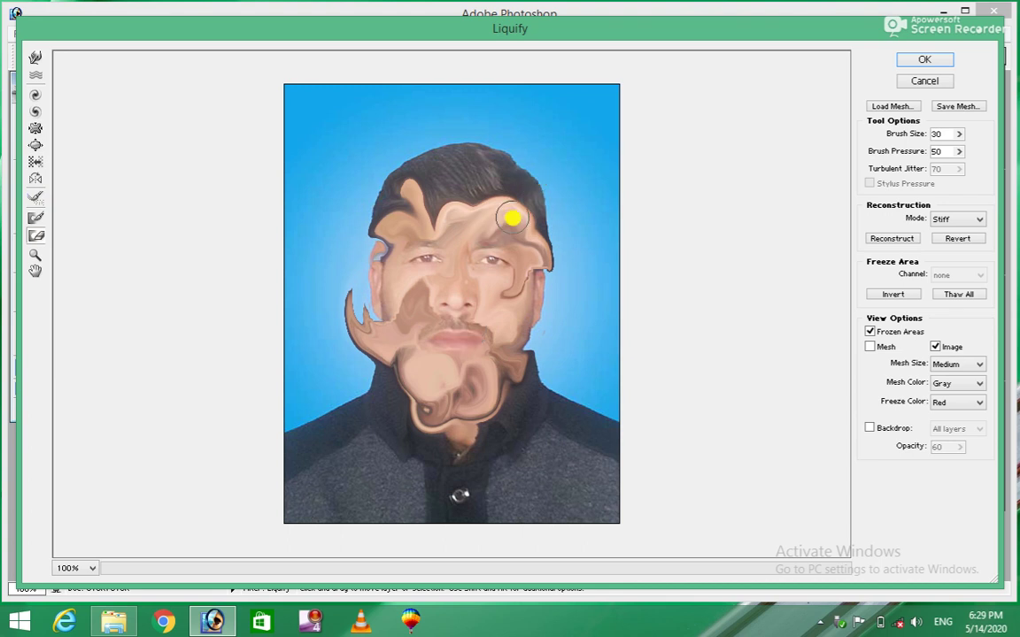
Reset all distortion and freeze-mask the entire face
key(ctrl+alt+z)
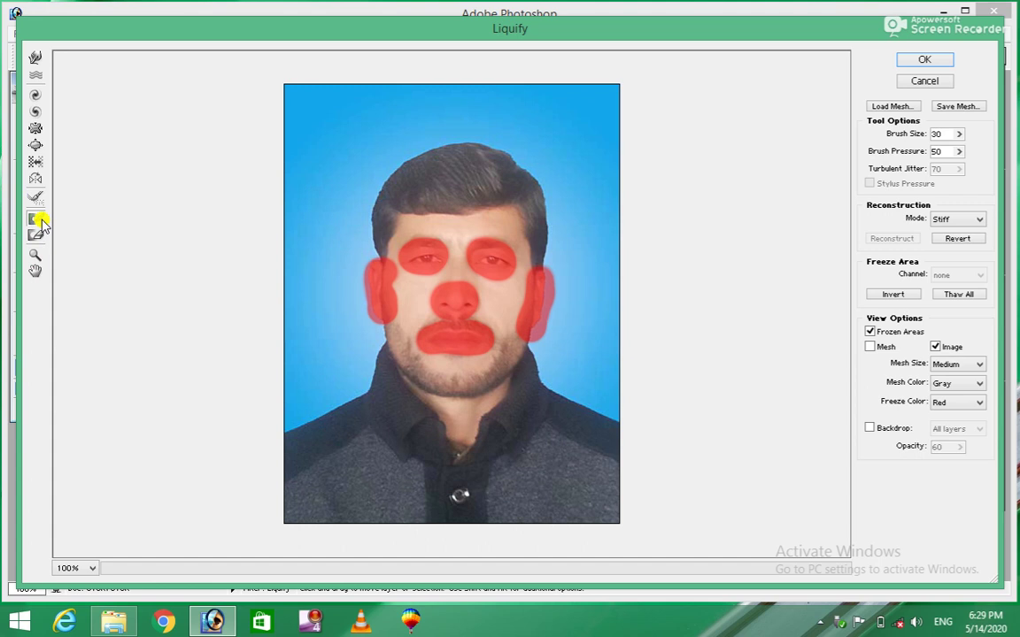
click(36, 220)
mouse_move(412, 270)
mouse_down()
mouse_move(442, 262)
mouse_move(450, 244)
mouse_move(483, 264)
mouse_move(453, 290)
mouse_move(441, 267)
mouse_move(495, 295)
mouse_move(478, 337)
mouse_move(416, 344)
mouse_move(437, 374)
mouse_move(494, 363)
mouse_move(423, 362)
mouse_move(503, 358)
mouse_move(472, 383)
mouse_move(431, 369)
mouse_move(473, 364)
mouse_up()
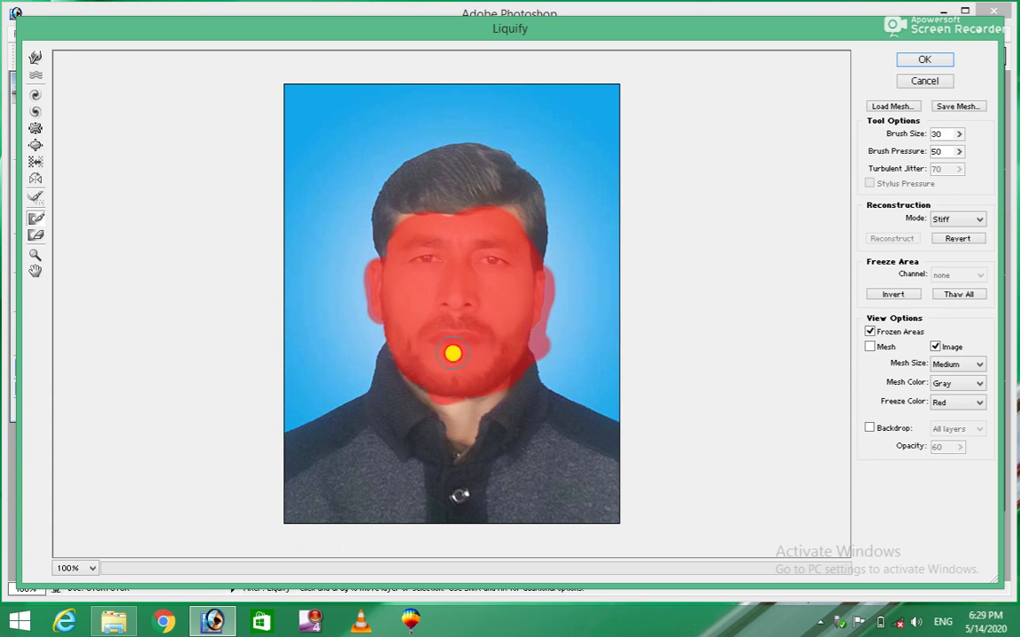
Warp the hair upward into curled spikes, then step those warps back
click(41, 57)
drag(425, 212, 411, 135)
drag(492, 155, 566, 173)
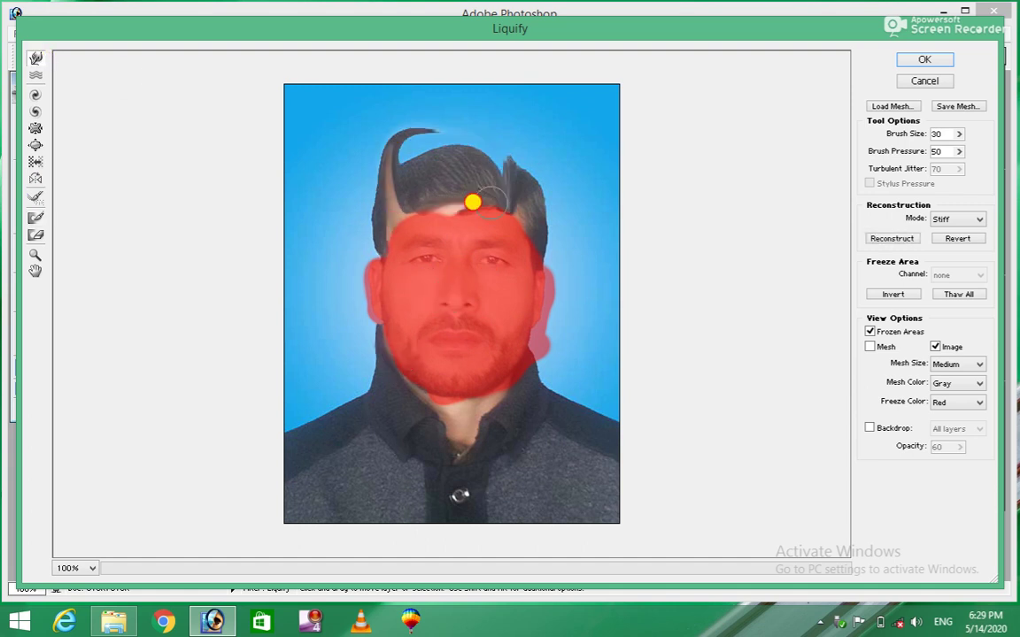
drag(471, 203, 483, 150)
key(ctrl+alt+z)
key(ctrl+alt+z)
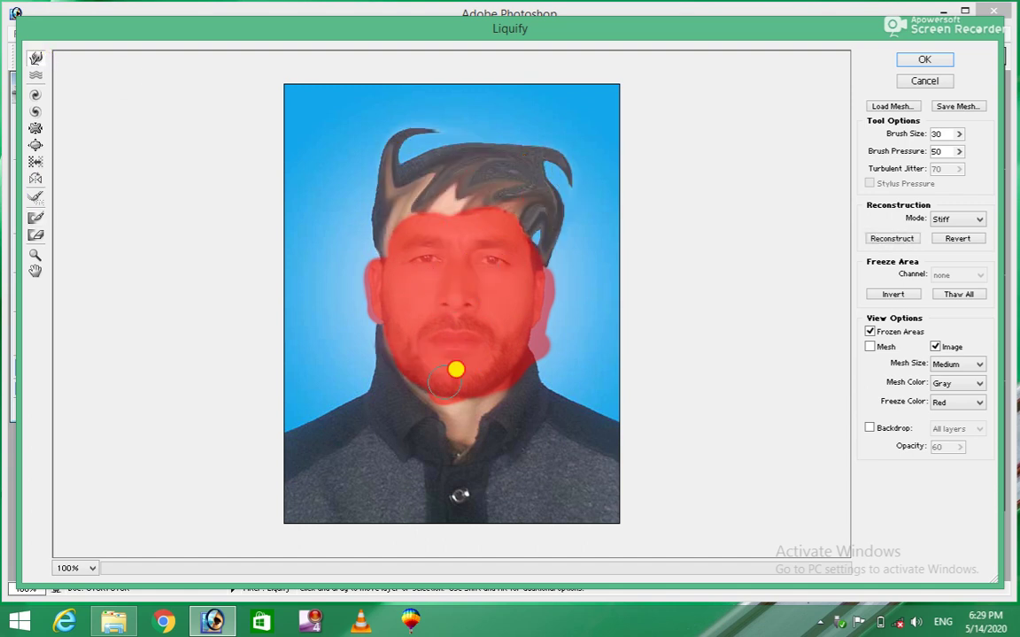
key(ctrl+alt+z)
key(ctrl+alt+z)
Swirl the collar and neck, then thaw the upper-left part of the face mask
drag(390, 345, 420, 443)
mouse_move(403, 390)
mouse_down()
mouse_move(449, 490)
mouse_move(499, 407)
mouse_move(442, 426)
mouse_move(498, 355)
mouse_up()
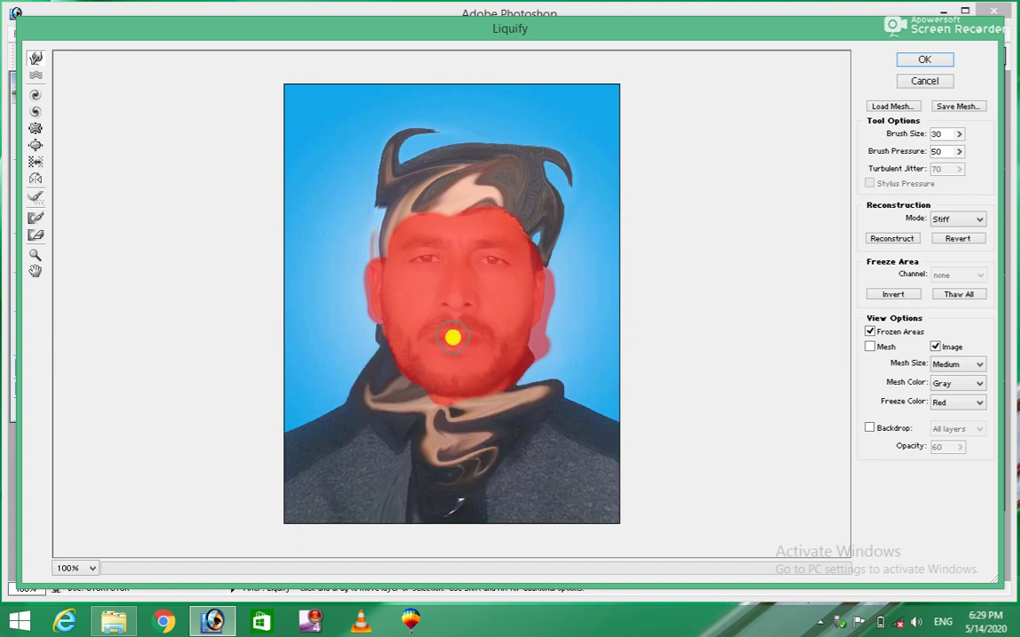
click(35, 236)
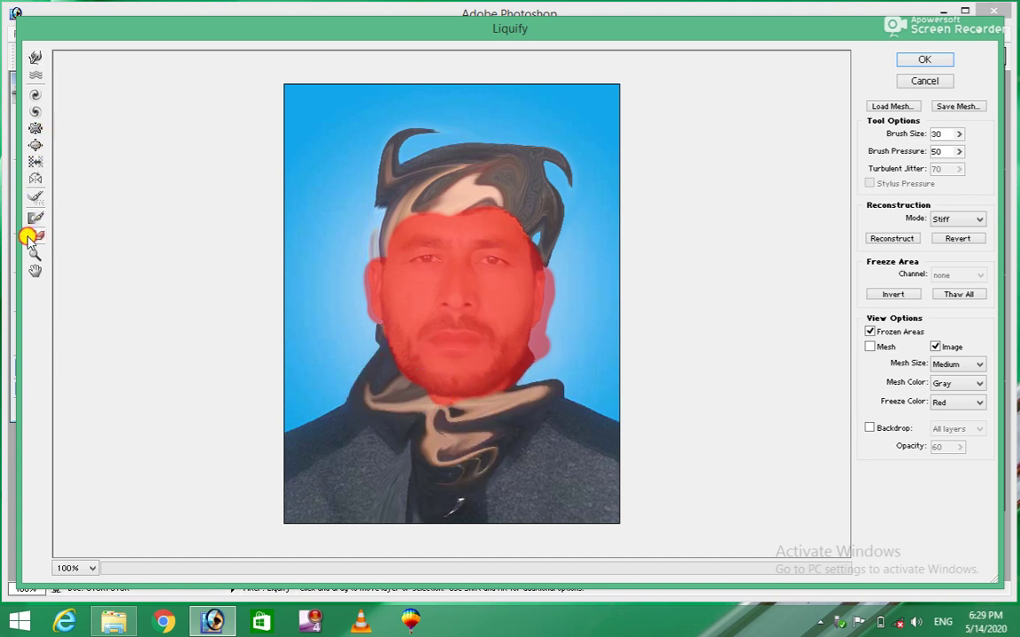
mouse_move(381, 237)
mouse_down()
mouse_move(423, 252)
mouse_move(423, 200)
mouse_move(502, 227)
mouse_move(413, 309)
mouse_move(458, 332)
mouse_move(439, 369)
mouse_move(476, 321)
mouse_move(414, 303)
mouse_move(428, 312)
mouse_move(428, 401)
mouse_move(511, 391)
mouse_move(353, 358)
mouse_move(364, 246)
mouse_move(395, 291)
mouse_up()
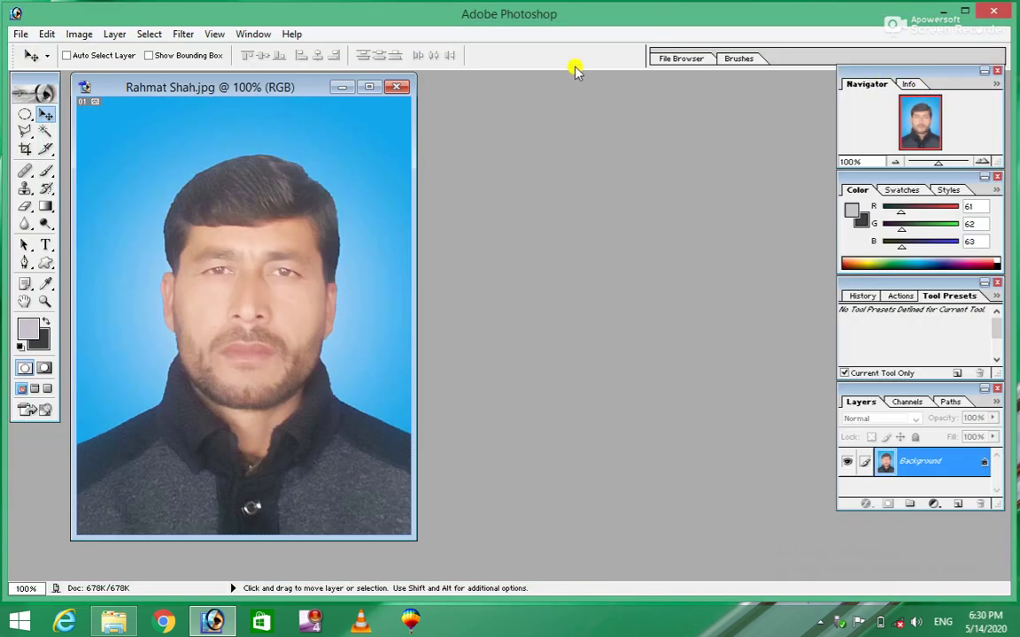
Open Filter > Pattern Maker on the portrait and cancel it without generating a tile
click(184, 34)
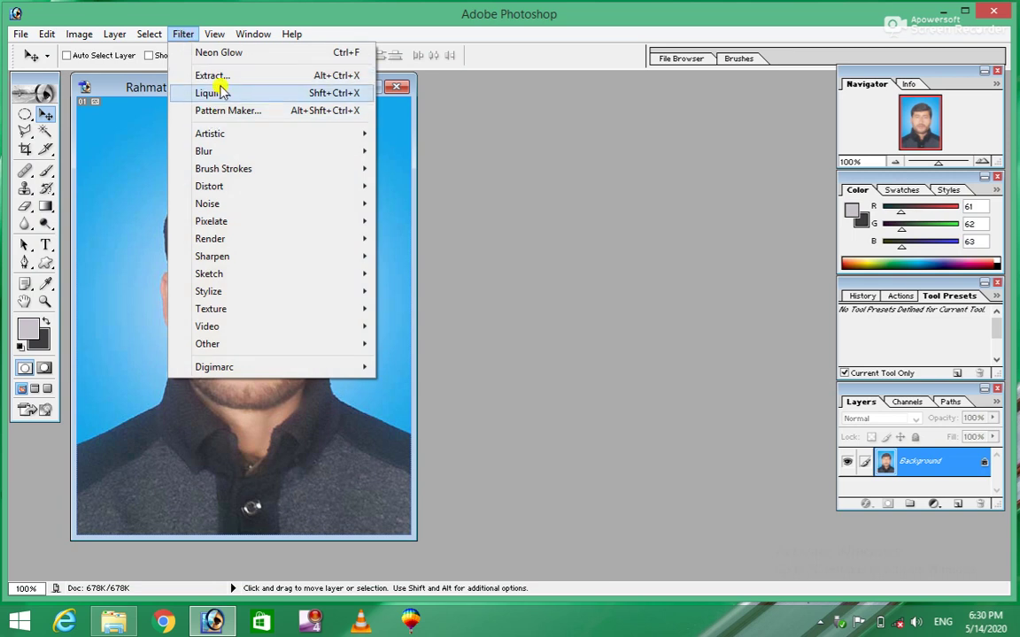
click(219, 110)
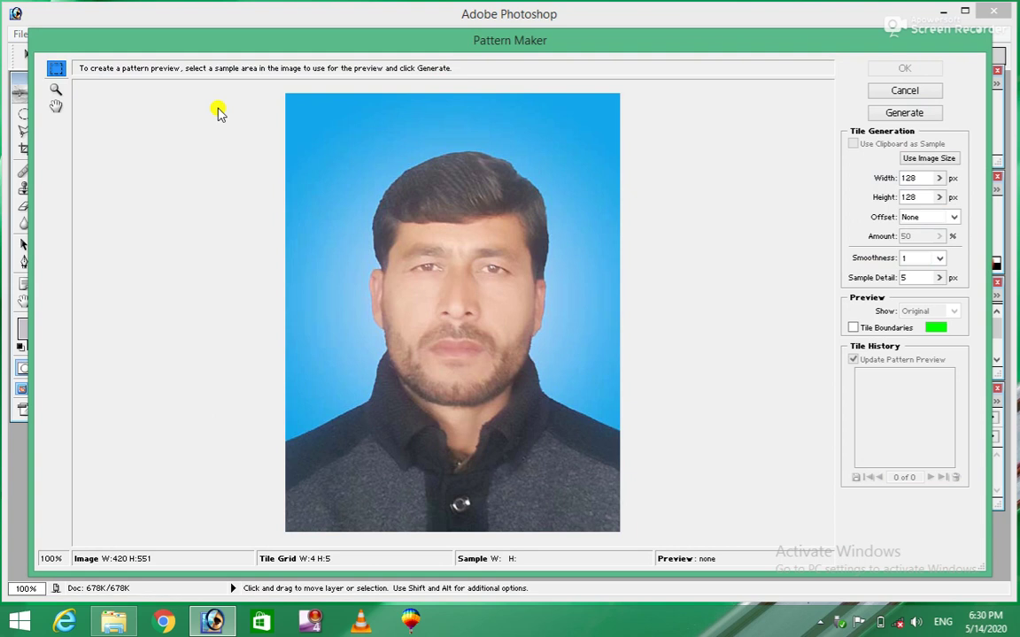
click(898, 93)
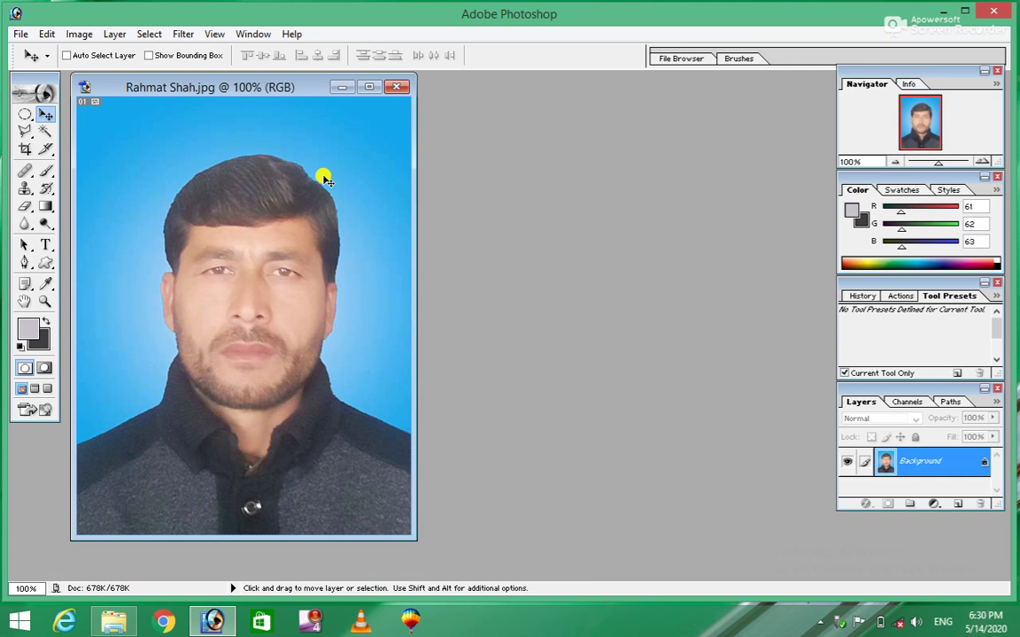
key(alt)
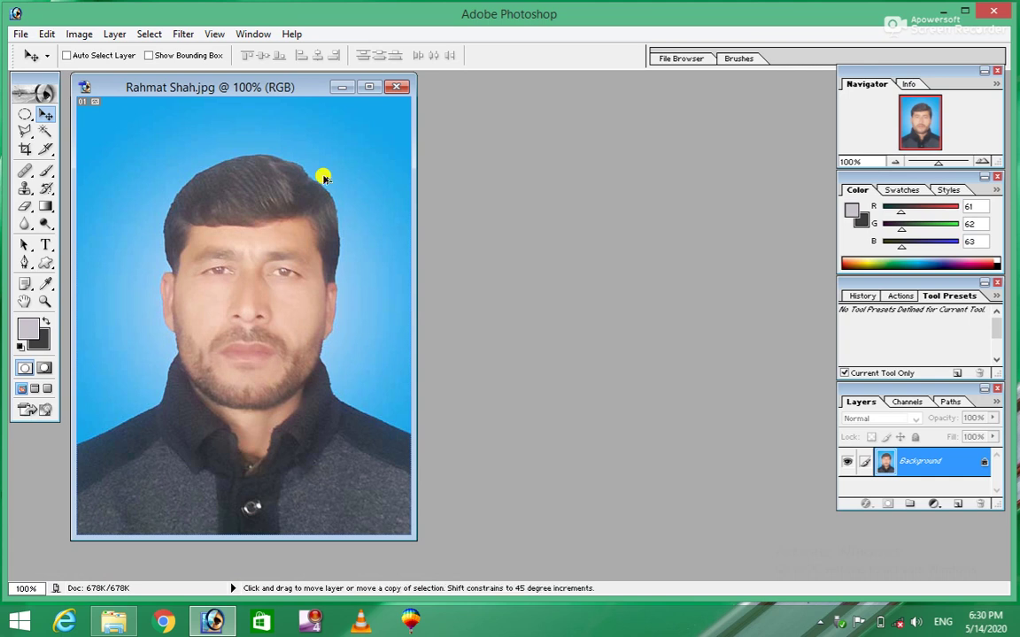